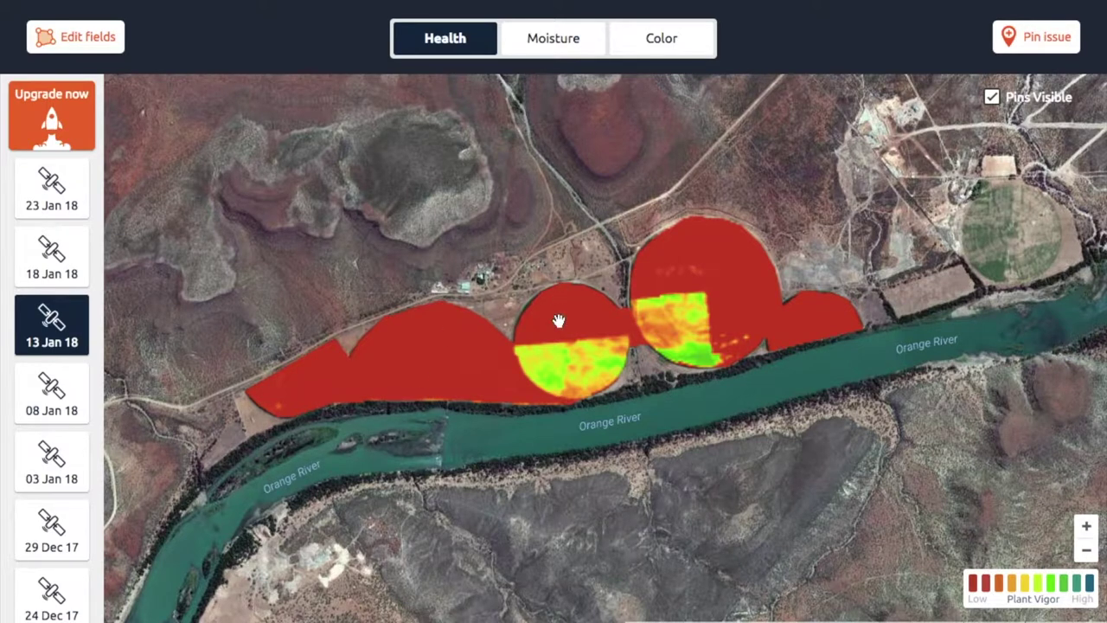
# - Show the 23 Jan 18 health map and briefly compare it with natural colour
pyautogui.click(67, 196)
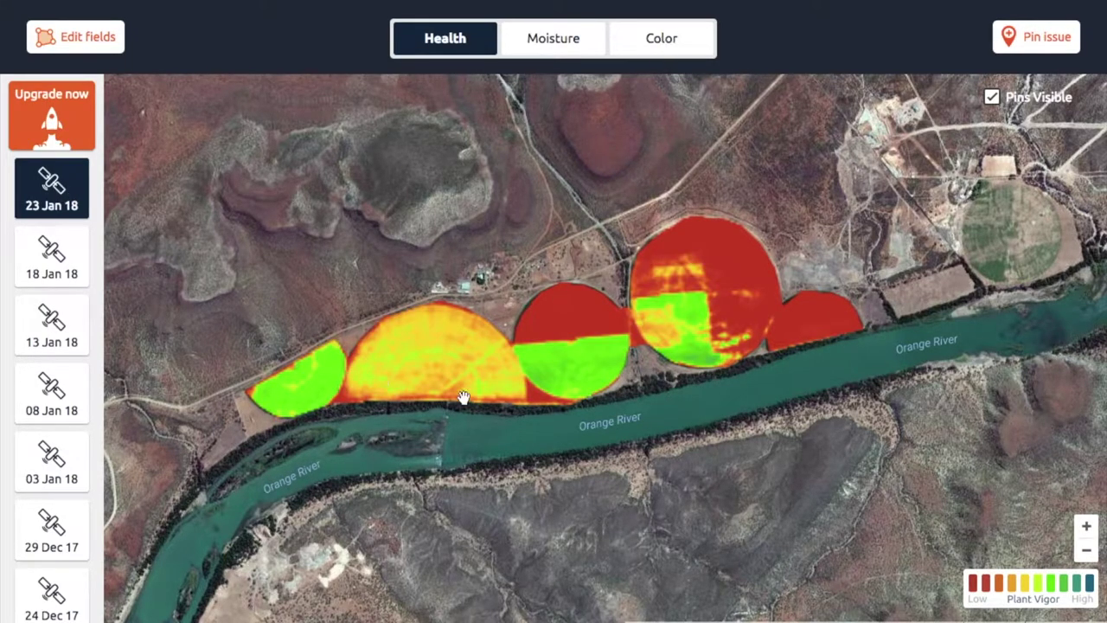
pyautogui.click(653, 37)
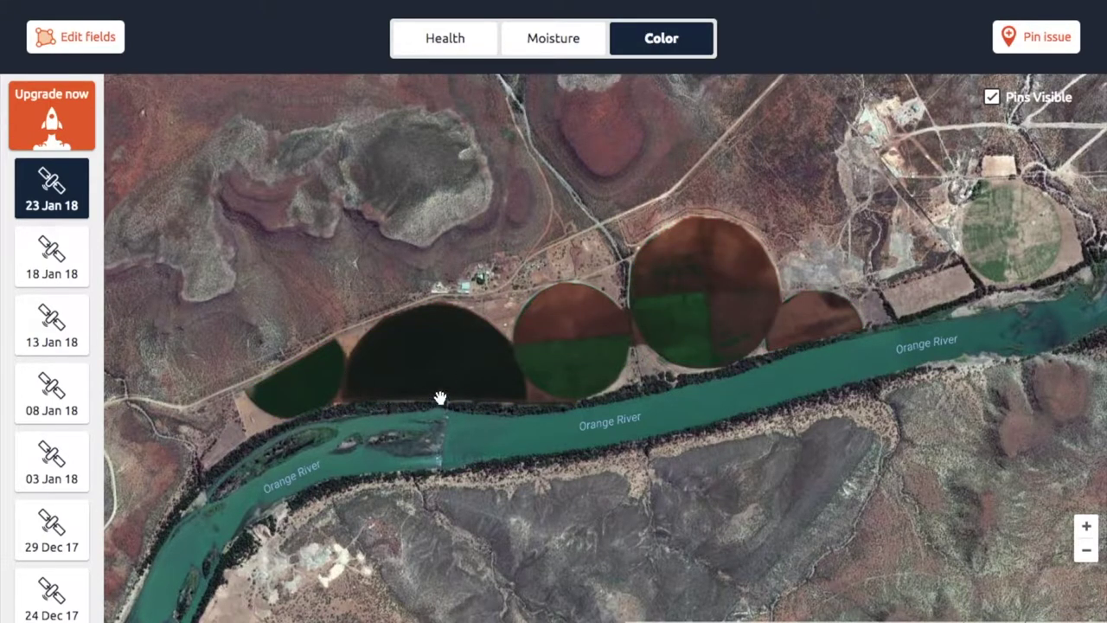
pyautogui.click(433, 50)
# - Step through the 18, 13 and 08 Jan 18 health maps, ending on 08 Jan 18 in Color
pyautogui.click(55, 268)
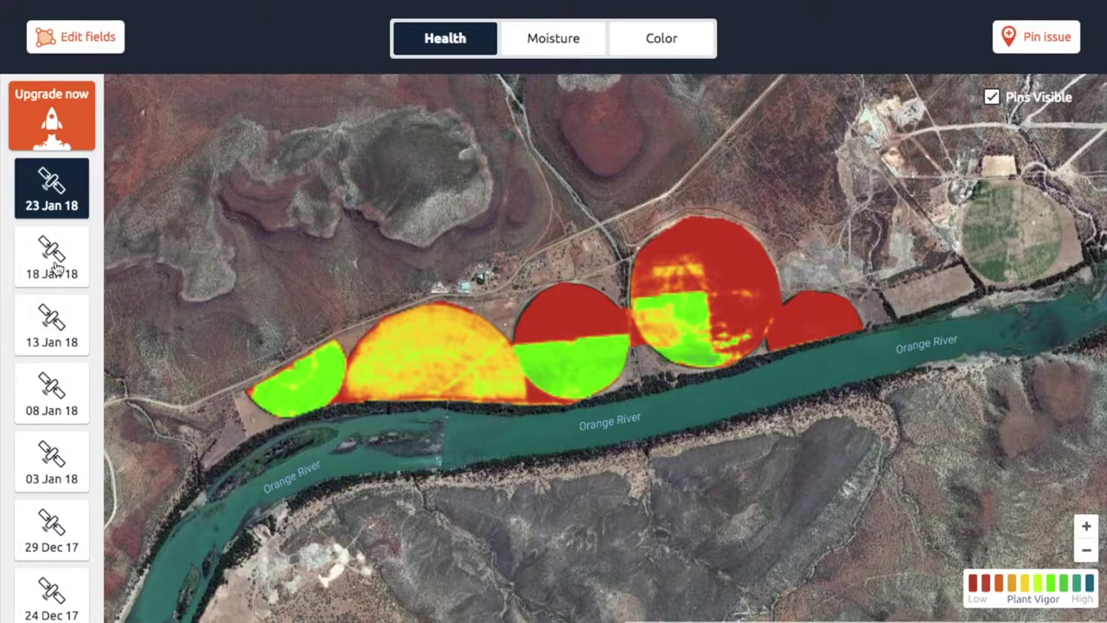
pyautogui.click(50, 328)
pyautogui.click(49, 379)
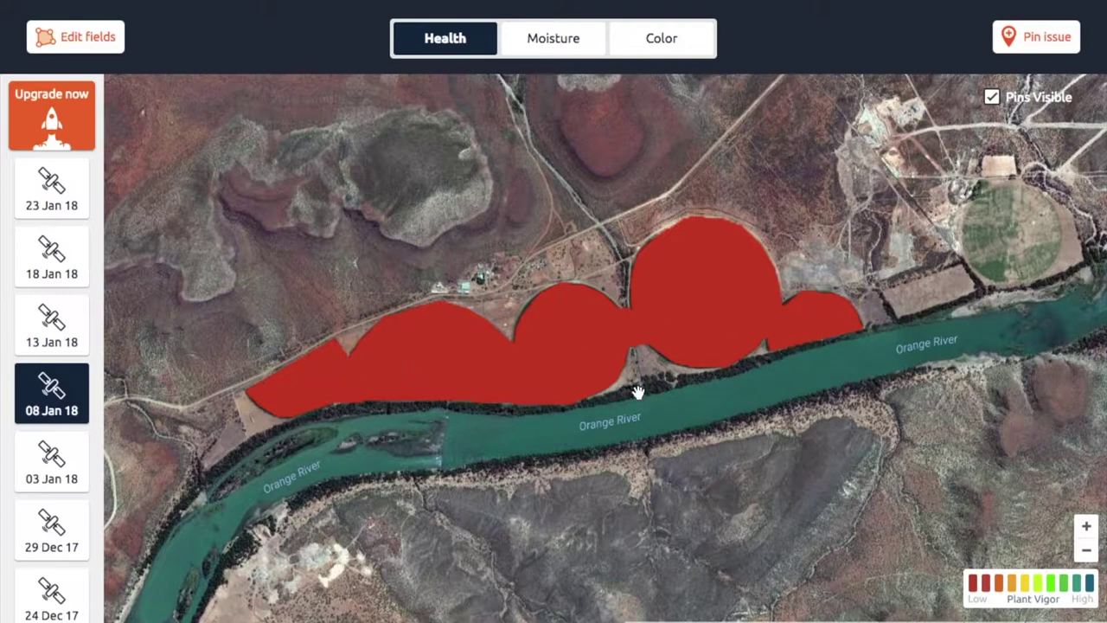
pyautogui.click(668, 51)
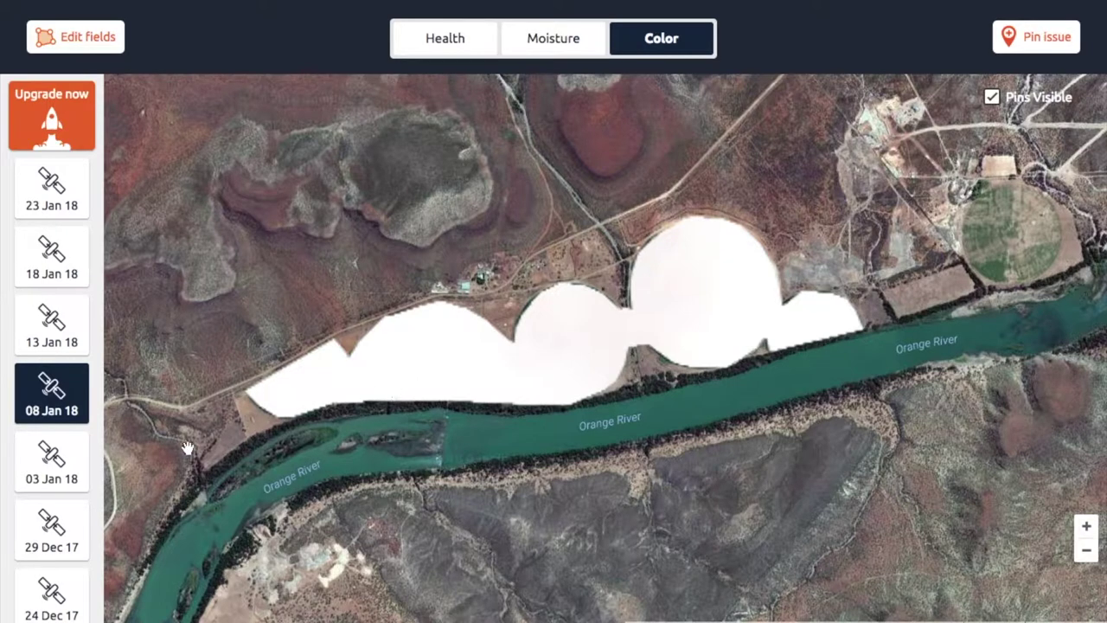
# - Show the 03 Jan 18 and 29 Dec 17 images, briefly overlaying Health on 29 Dec 17
pyautogui.scroll(-2, 50, 467)
pyautogui.click(48, 313)
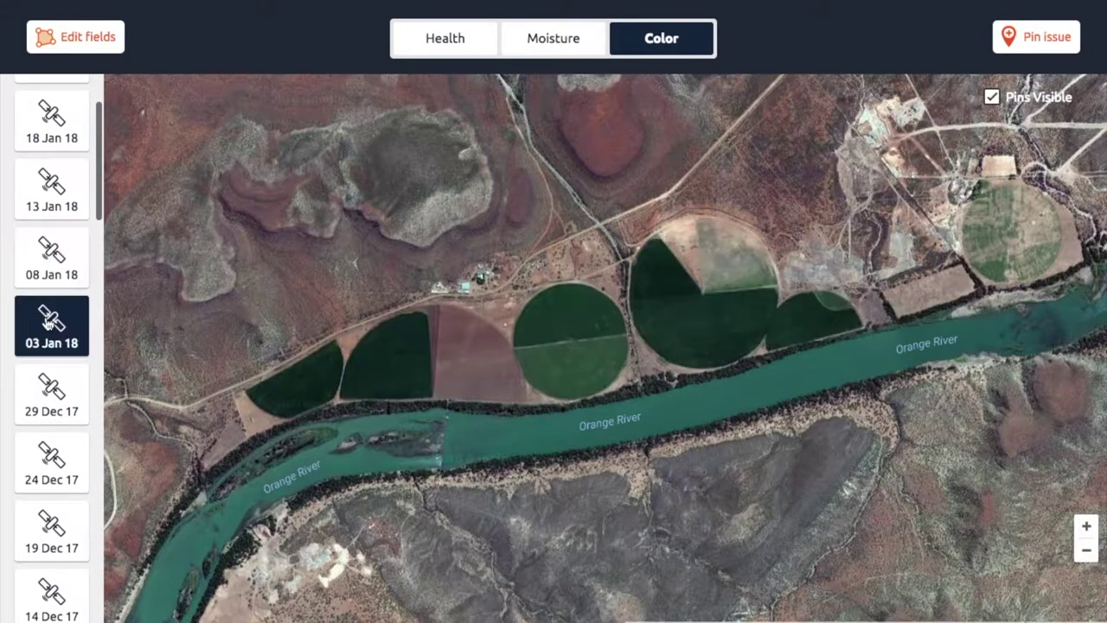
pyautogui.click(50, 396)
pyautogui.scroll(-2, 50, 404)
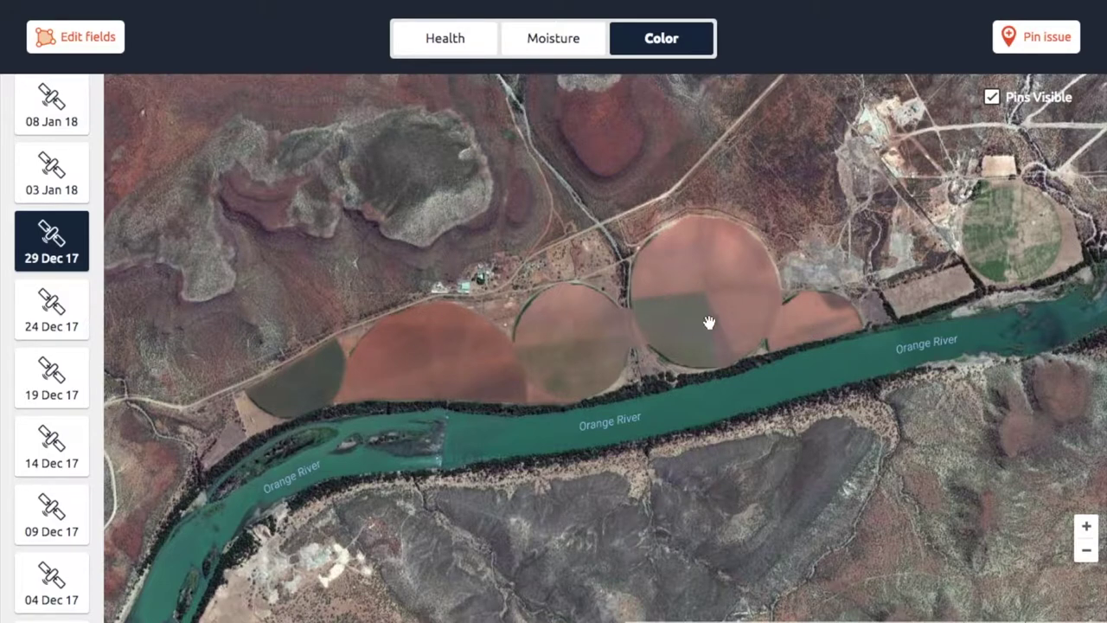
pyautogui.click(444, 39)
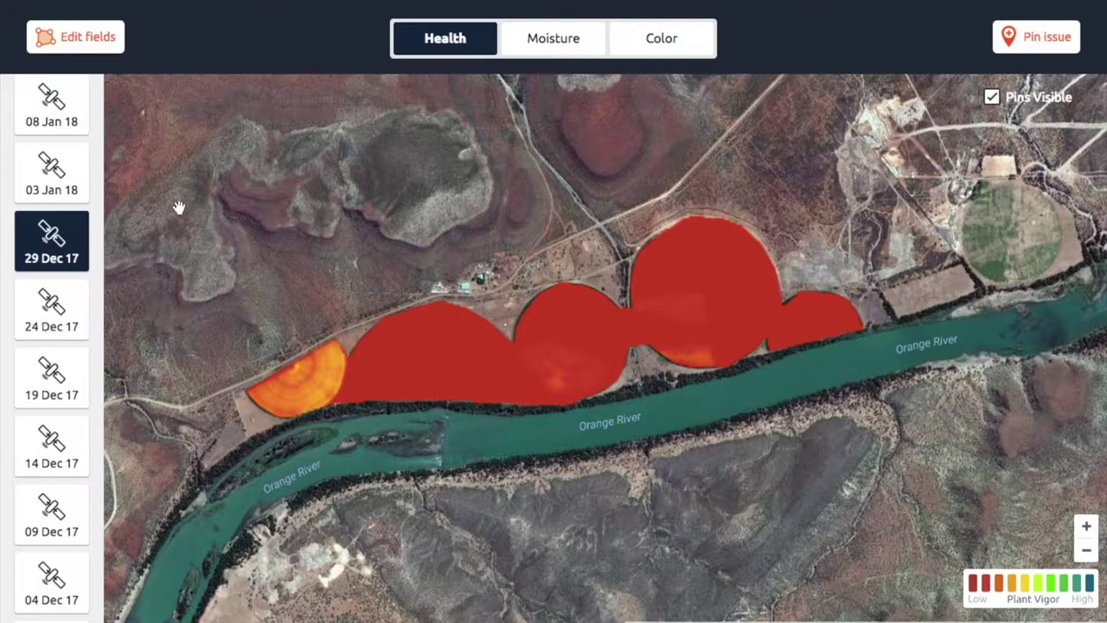
pyautogui.click(655, 59)
# - Step back through the Color images for 24, 19, 14 and 09 Dec 17
pyautogui.click(35, 313)
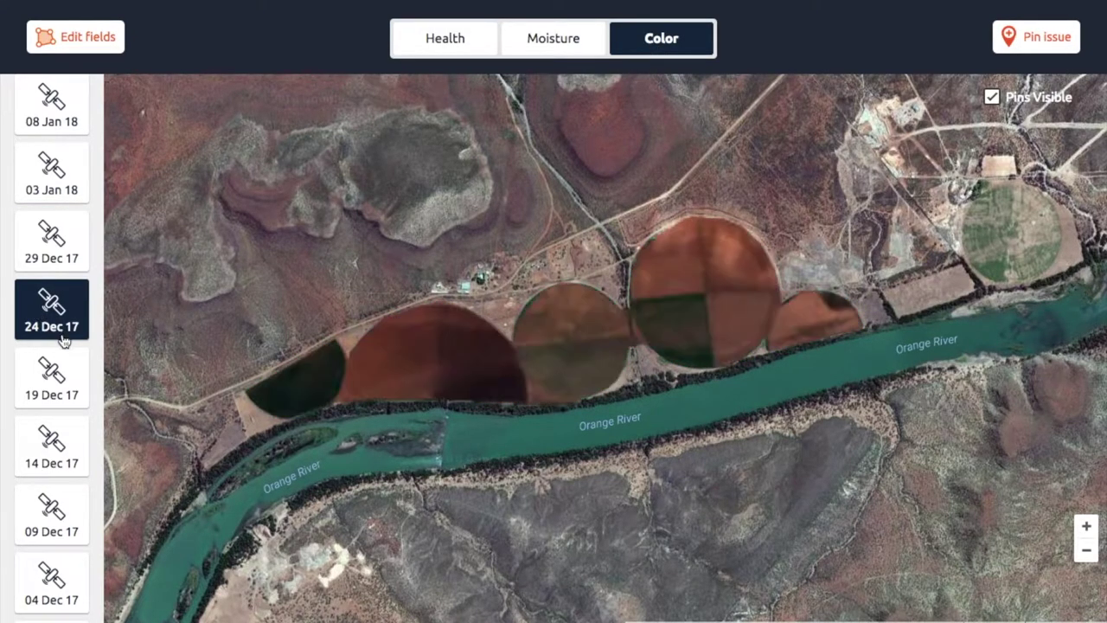
pyautogui.click(50, 368)
pyautogui.click(50, 458)
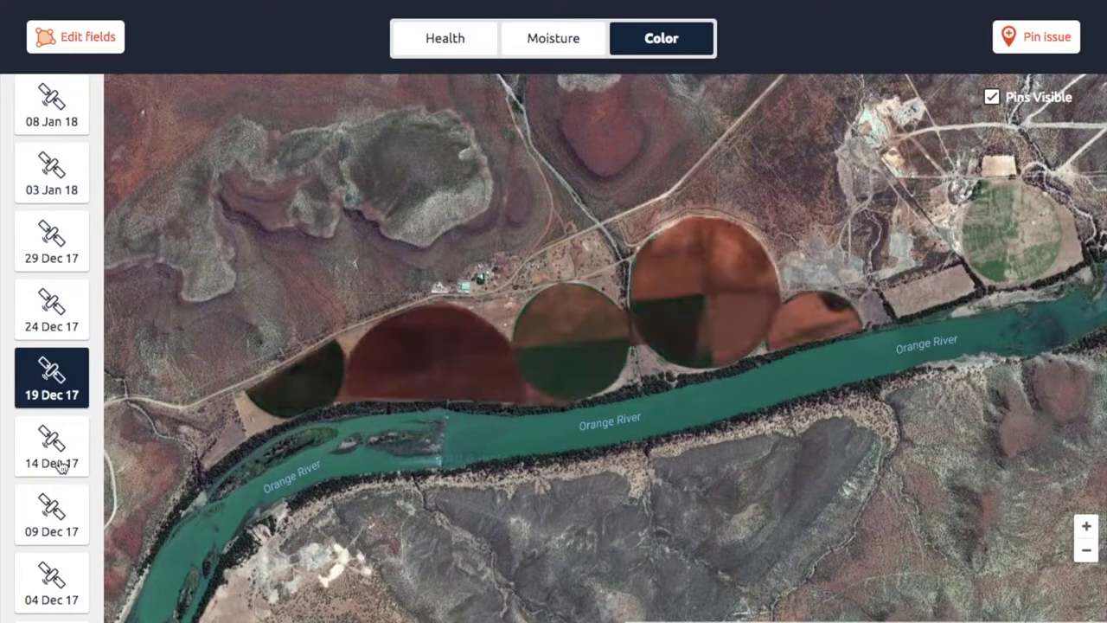
pyautogui.scroll(-1, 61, 486)
pyautogui.click(57, 467)
# - Continue back through 04 Dec and 29, 24, 19, 14 Nov to the 09 Nov 17 image
pyautogui.scroll(-5, 53, 433)
pyautogui.click(54, 429)
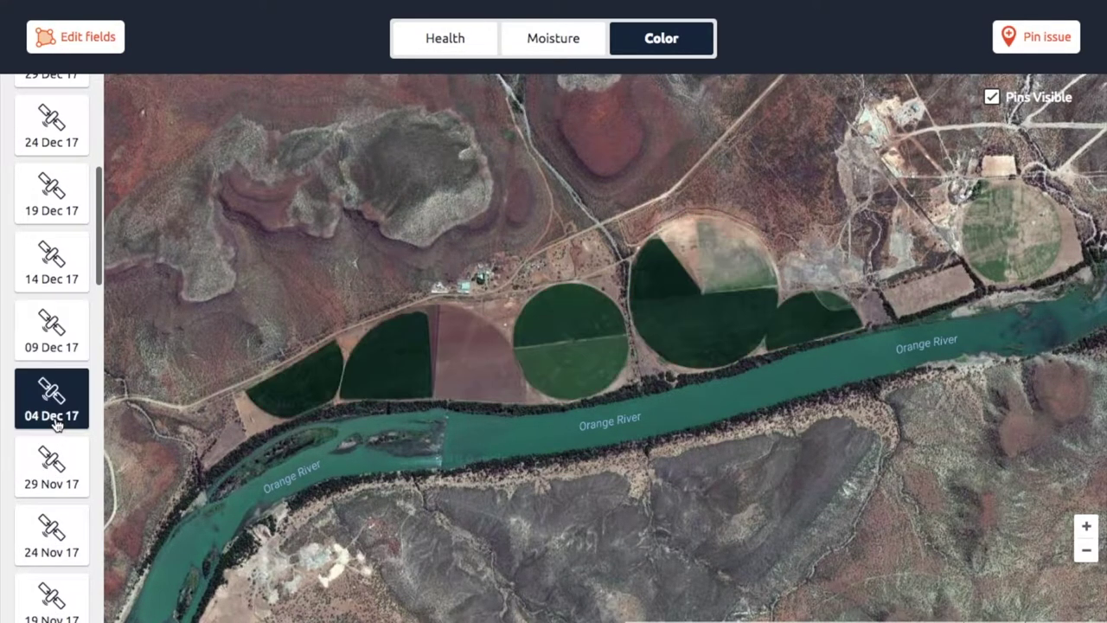
pyautogui.click(52, 476)
pyautogui.click(54, 536)
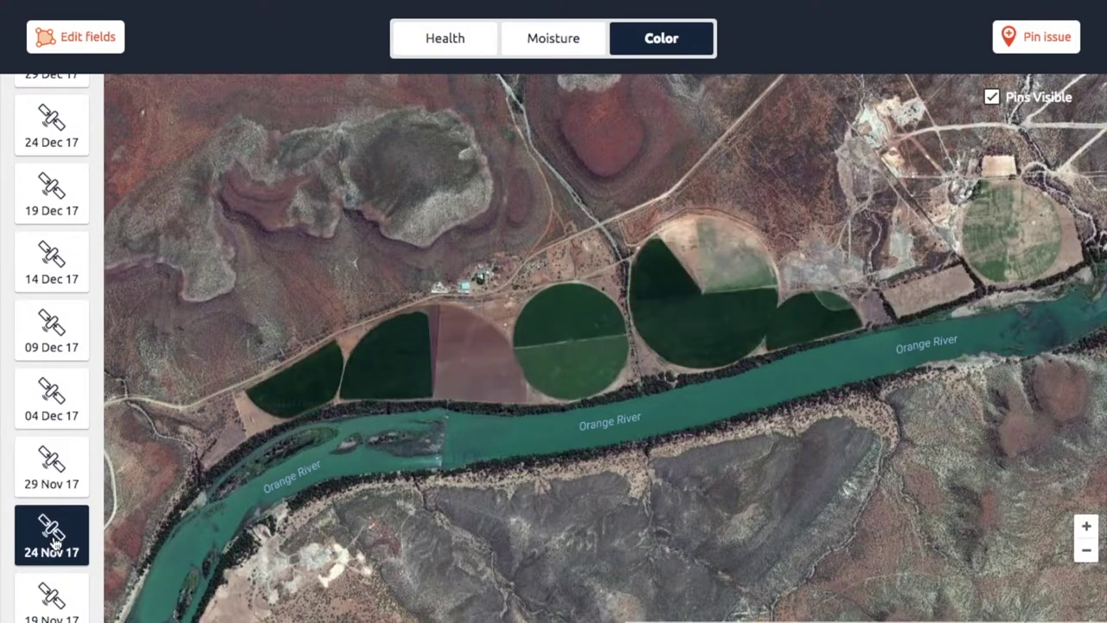
pyautogui.scroll(-3, 52, 519)
pyautogui.click(52, 454)
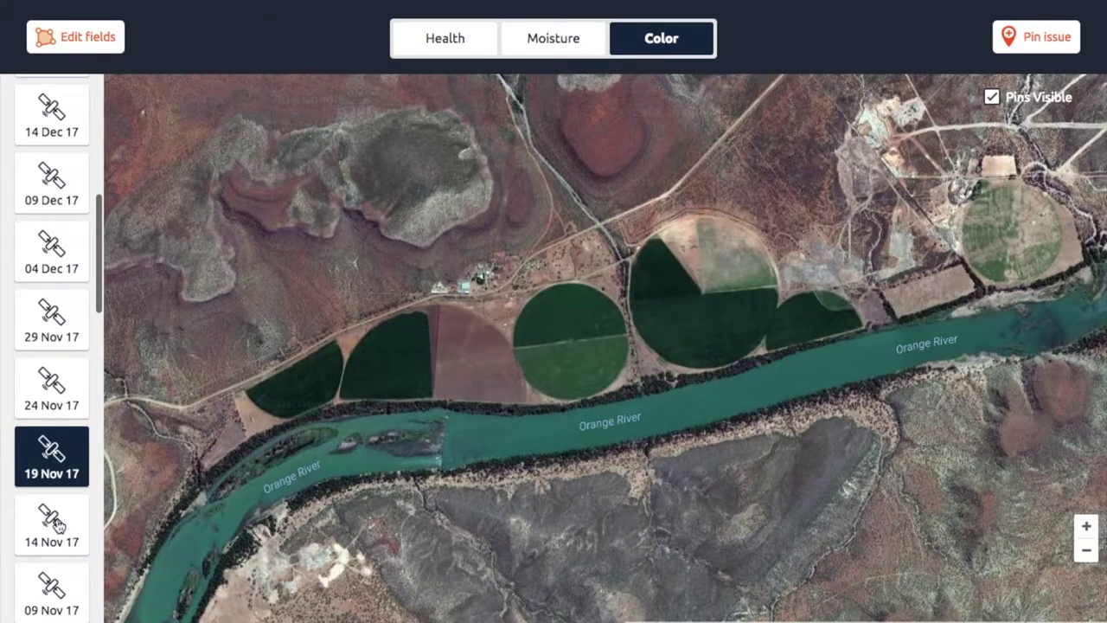
pyautogui.click(54, 524)
pyautogui.scroll(-5, 55, 524)
pyautogui.scroll(-2, 54, 525)
pyautogui.click(56, 355)
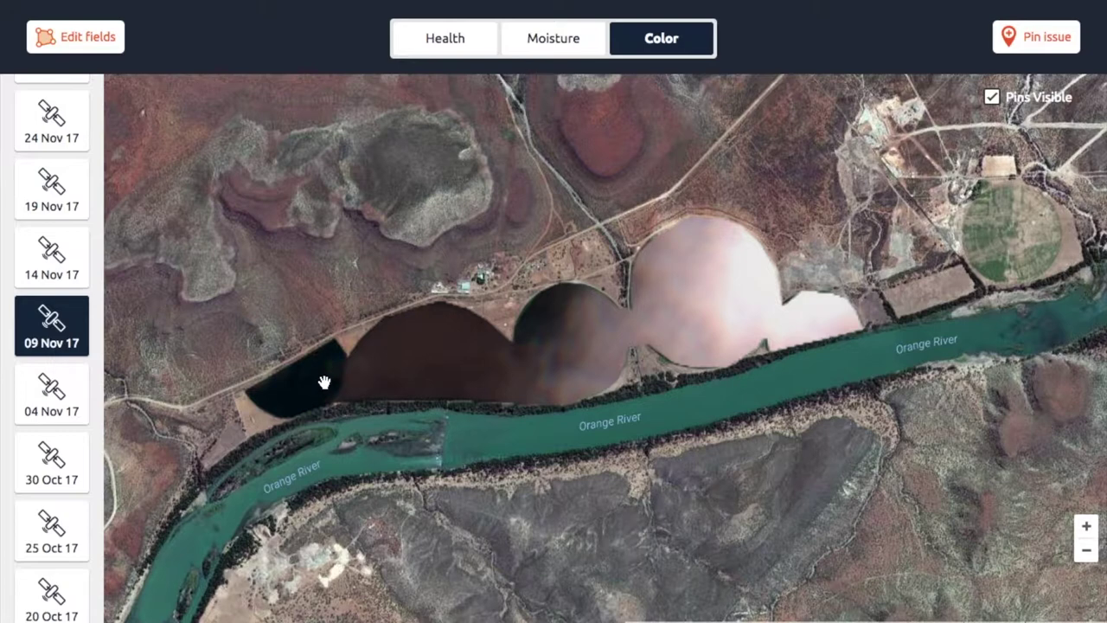
# - Compare the 09 Nov 17 Health and Color layers, then switch to the Moisture layer
pyautogui.click(447, 52)
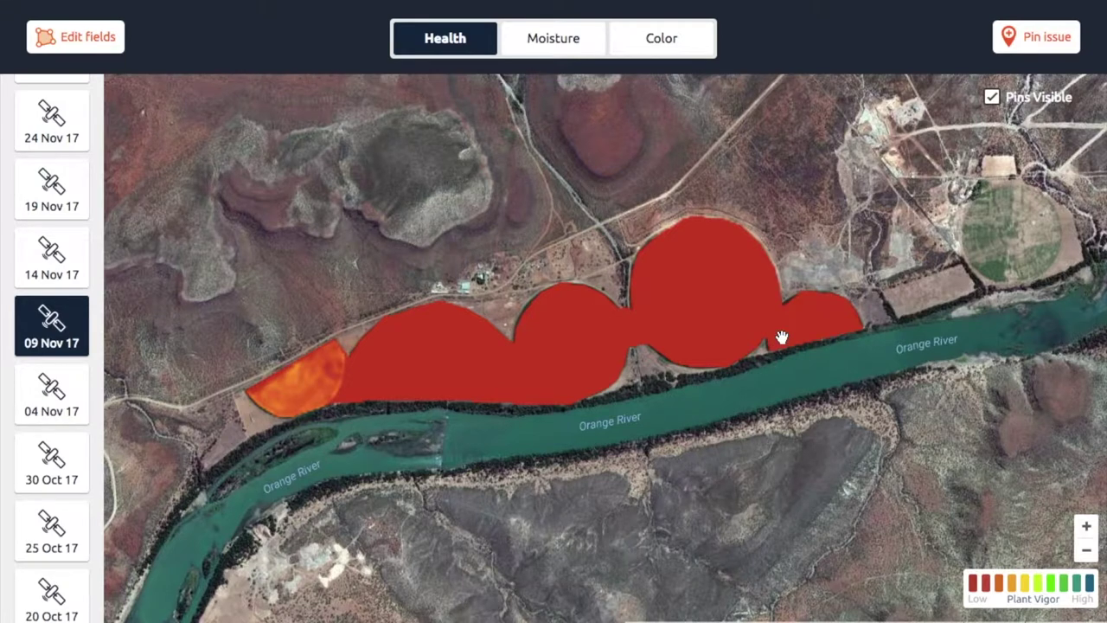
pyautogui.click(664, 56)
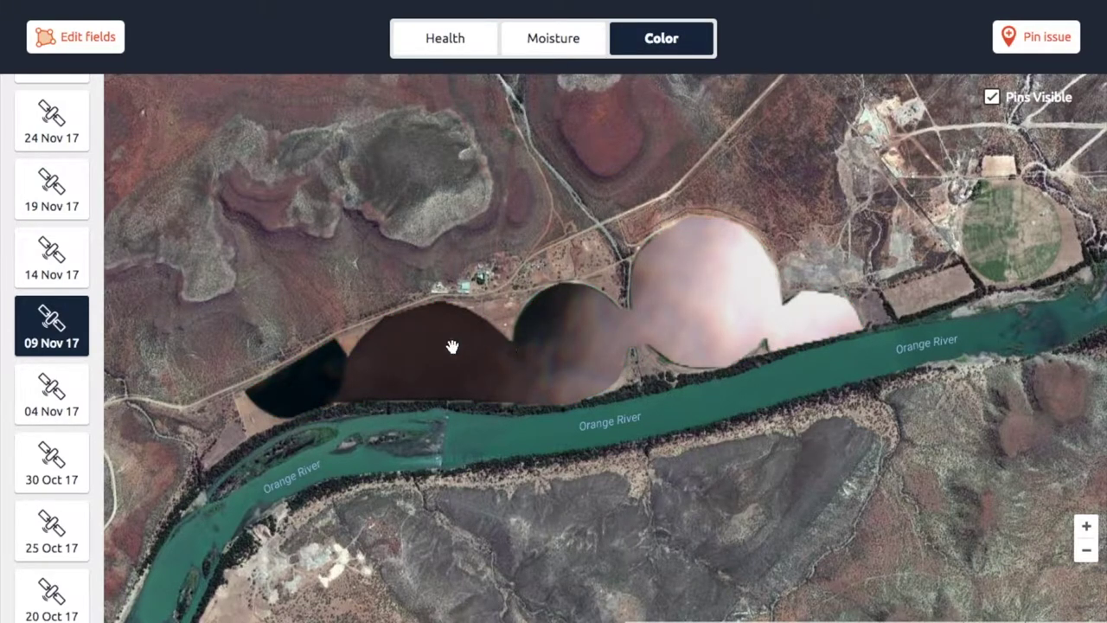
pyautogui.click(453, 39)
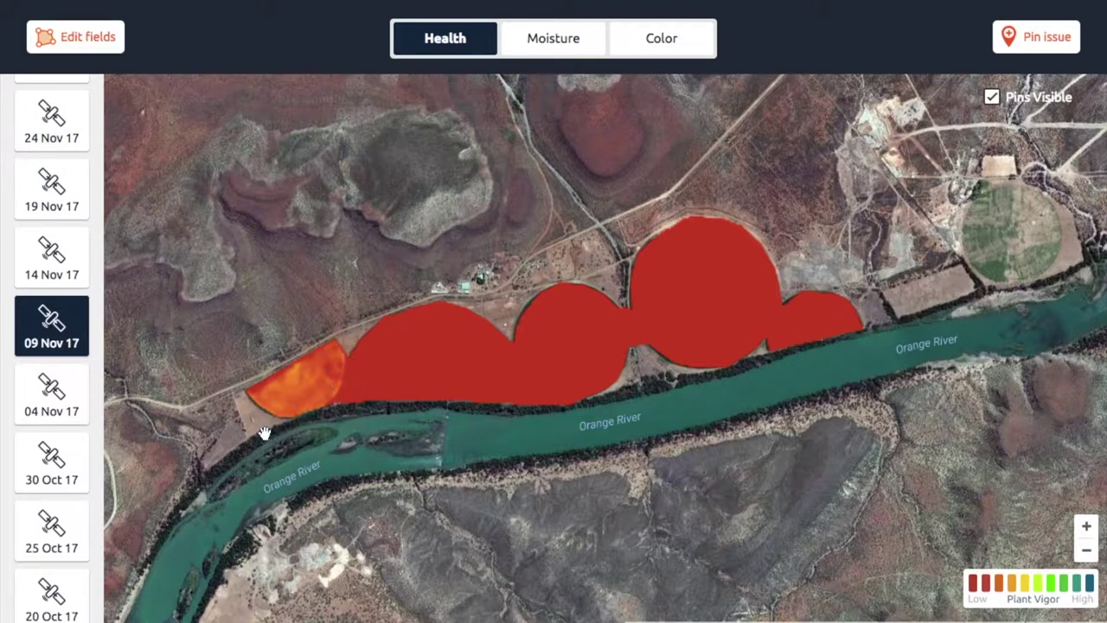
pyautogui.click(554, 37)
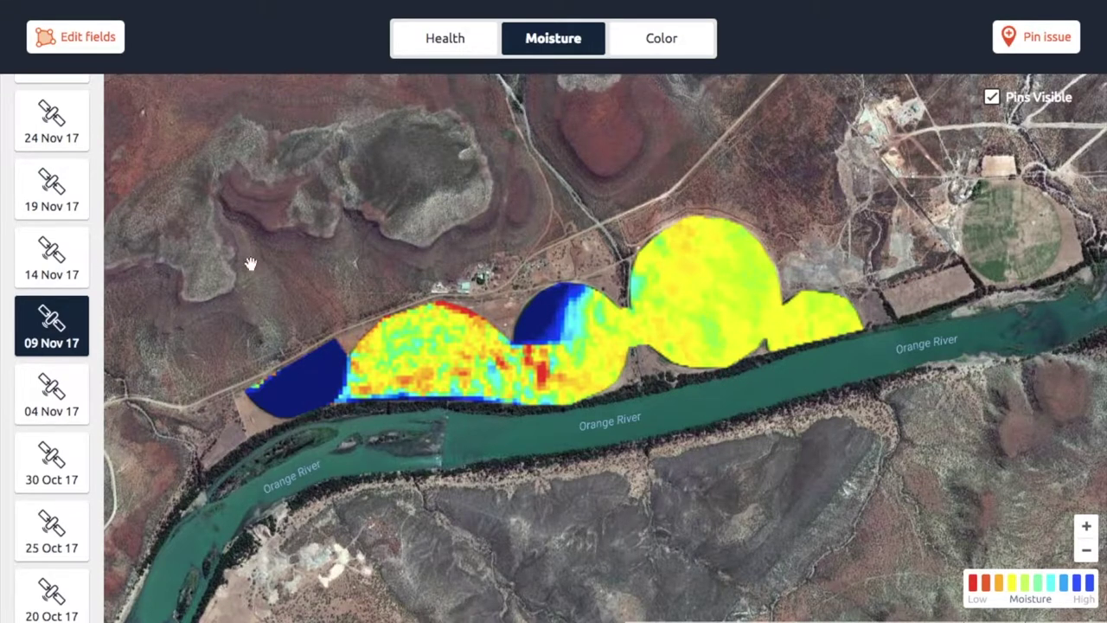
# - Select 23 Jan 18 at the top of the date list and cycle through Moisture, Color and Health
pyautogui.scroll(10, 64, 250)
pyautogui.click(52, 186)
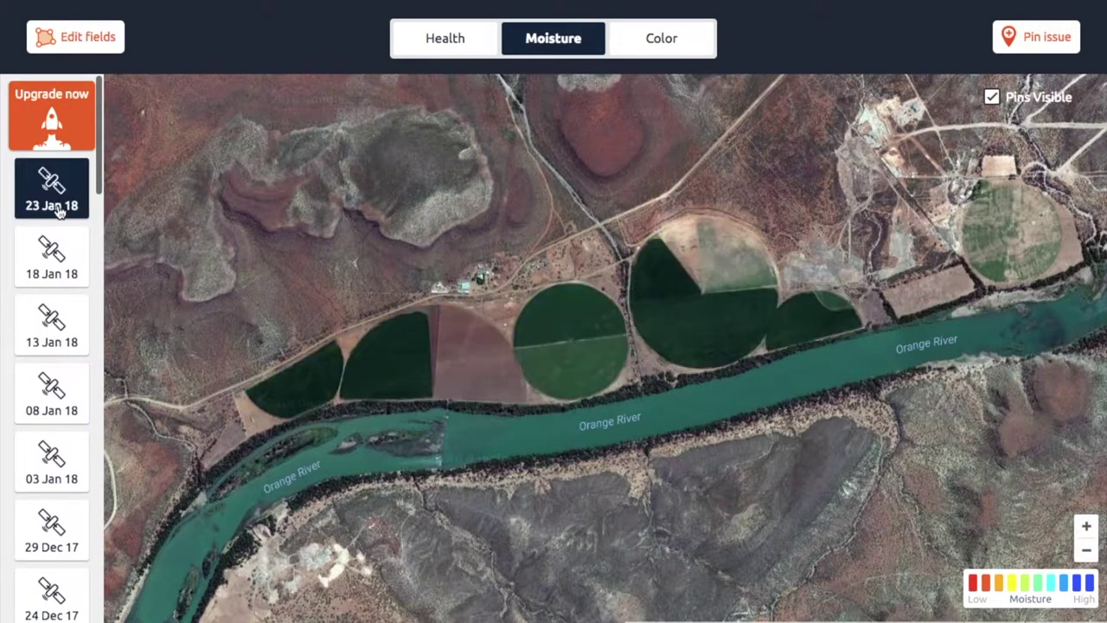
pyautogui.click(664, 44)
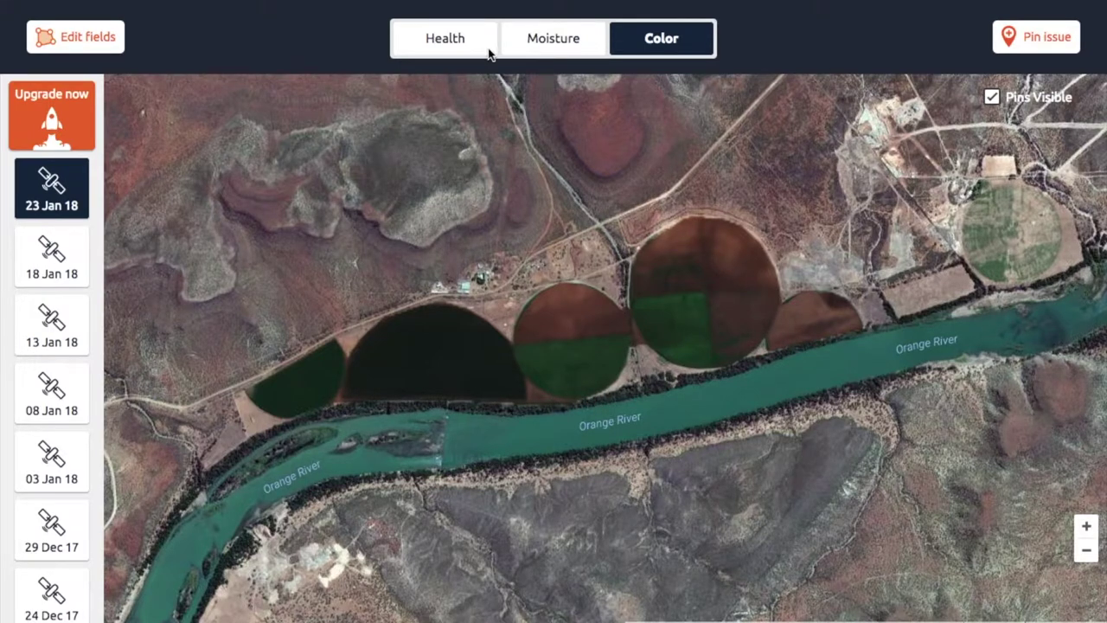
pyautogui.click(439, 51)
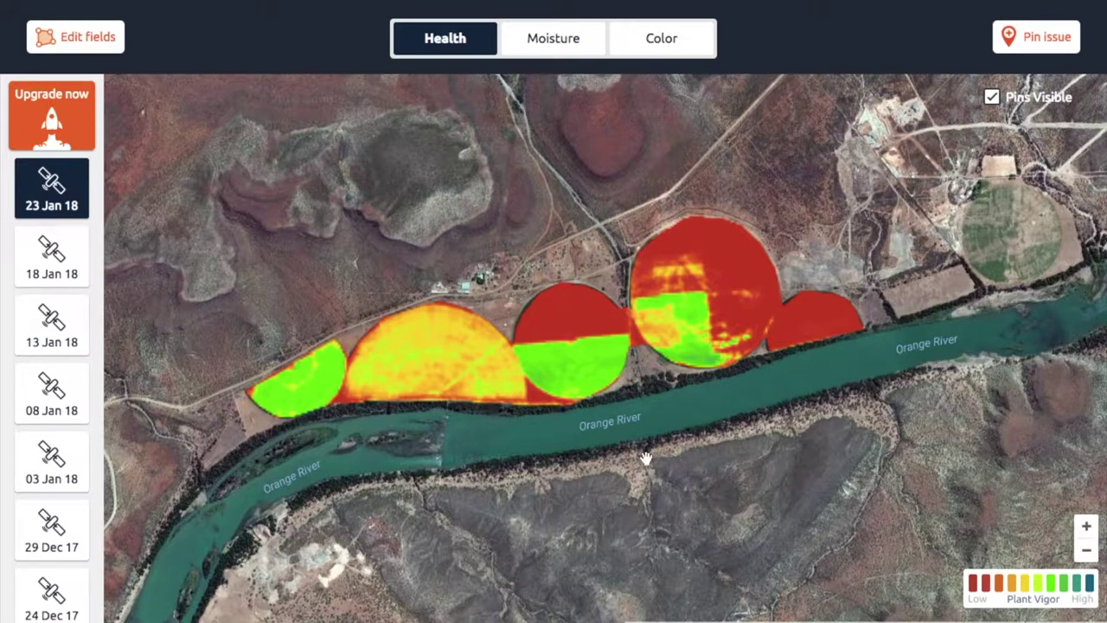
# - Zoom in and pan to centre the green and orange western pivot fields
pyautogui.click(1087, 526)
pyautogui.click(467, 363)
pyautogui.moveTo(467, 363); pyautogui.dragTo(831, 330)
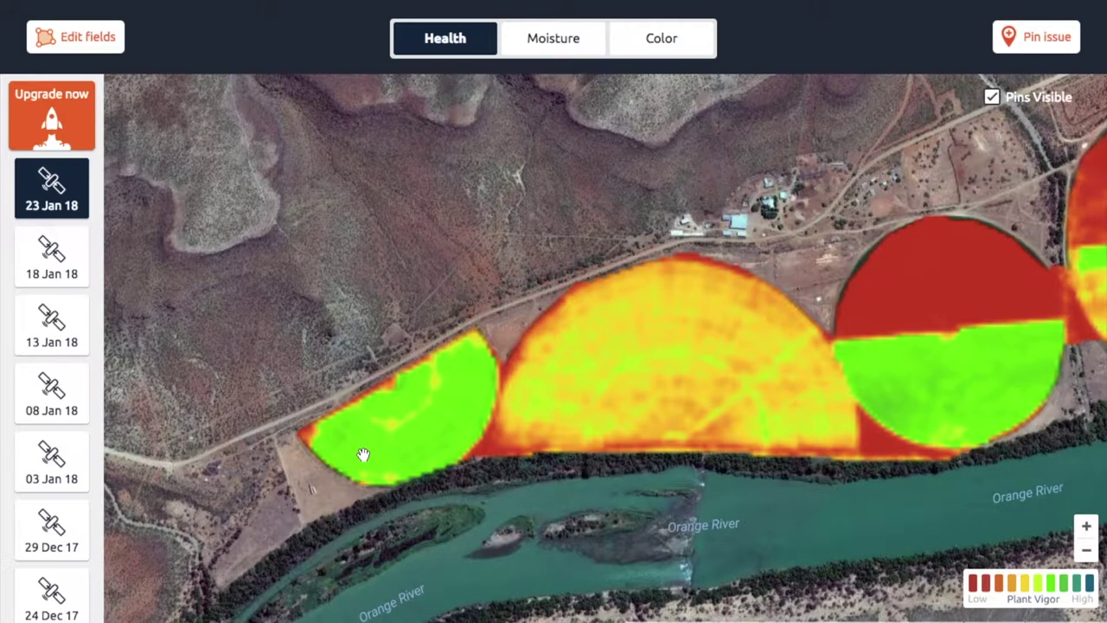
pyautogui.click(1087, 527)
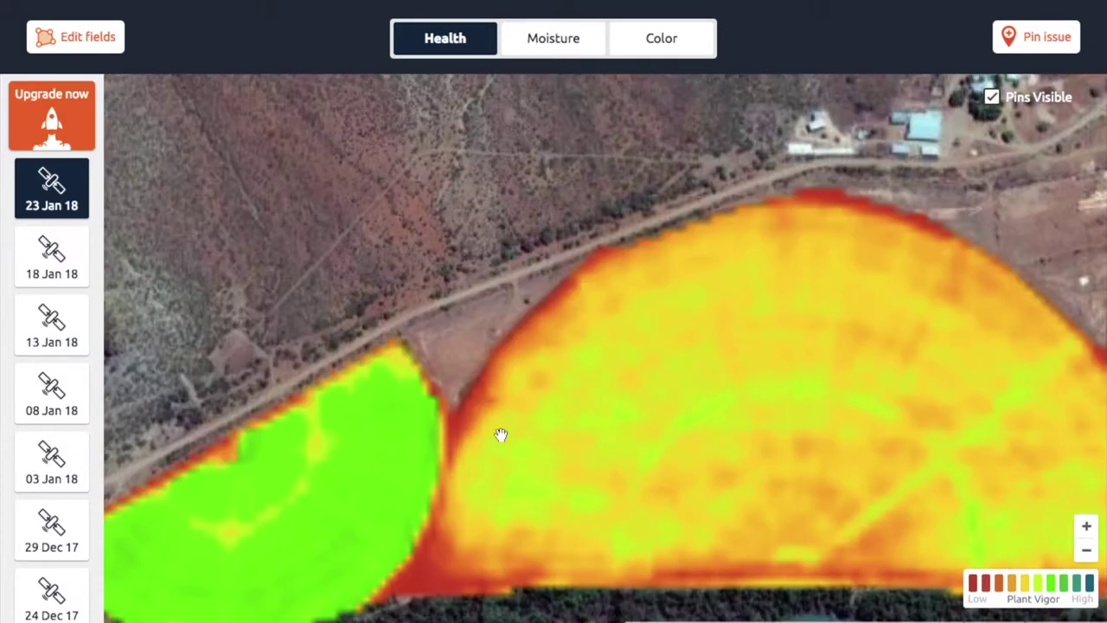
pyautogui.moveTo(354, 459); pyautogui.dragTo(563, 353)
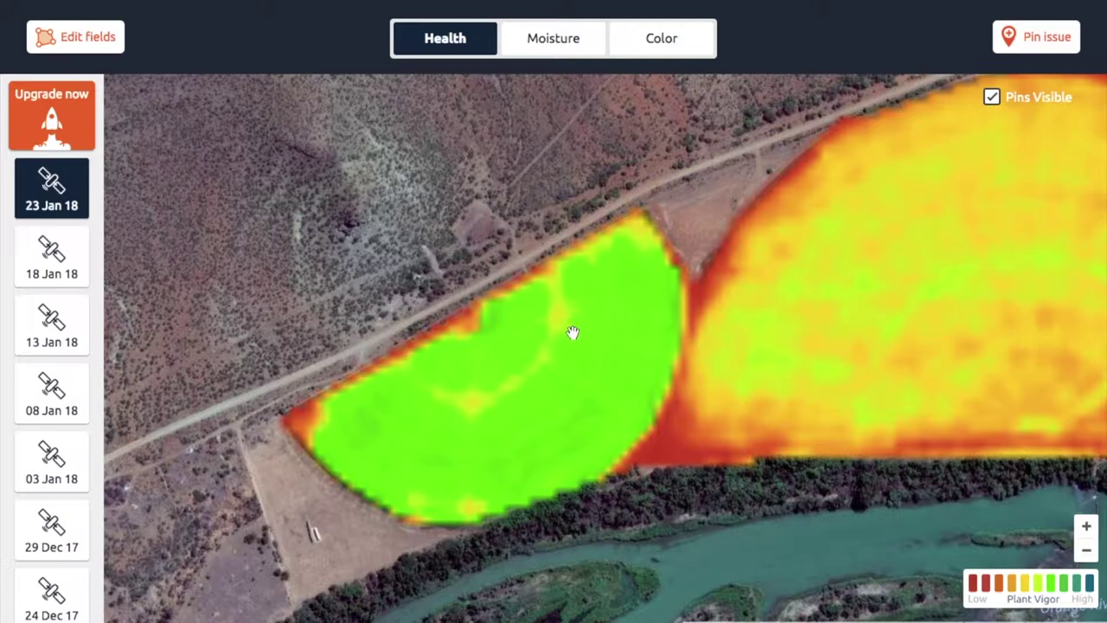
# - Review the field's health on 18, 13, 08 and 03 Jan 18 and 29 Dec 17
pyautogui.click(49, 270)
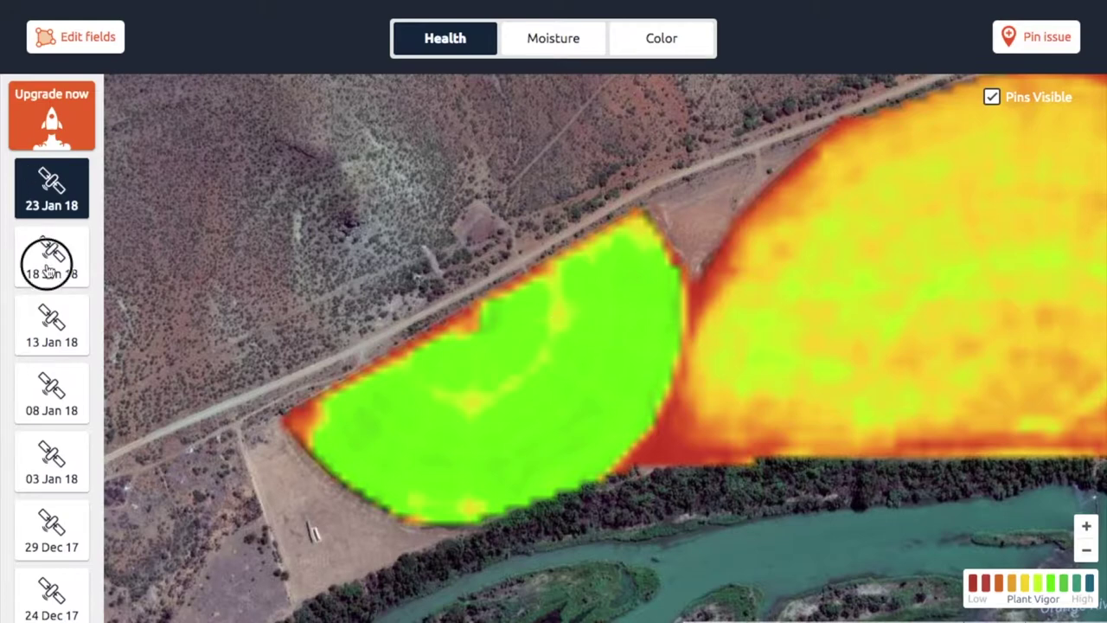
pyautogui.click(50, 336)
pyautogui.click(47, 389)
pyautogui.scroll(-1, 52, 389)
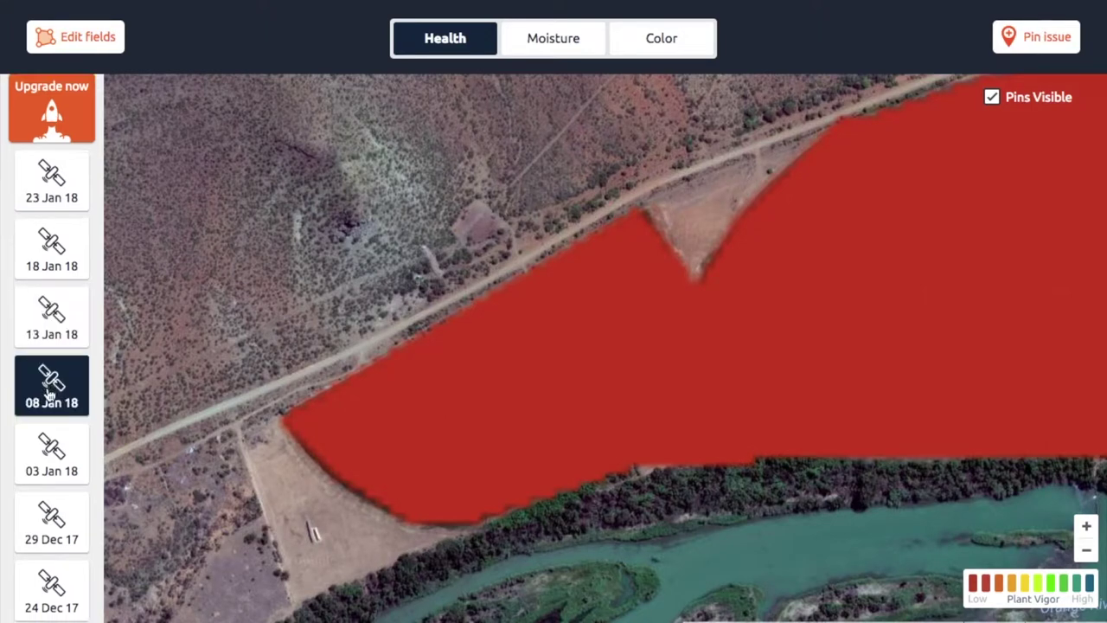
pyautogui.click(52, 359)
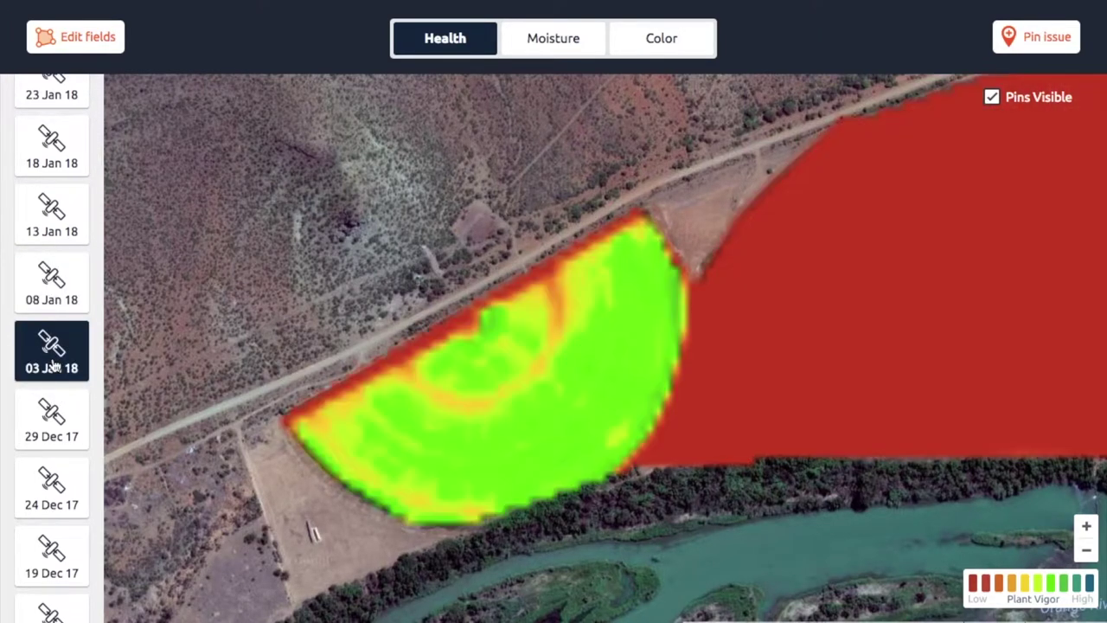
pyautogui.scroll(-1, 52, 363)
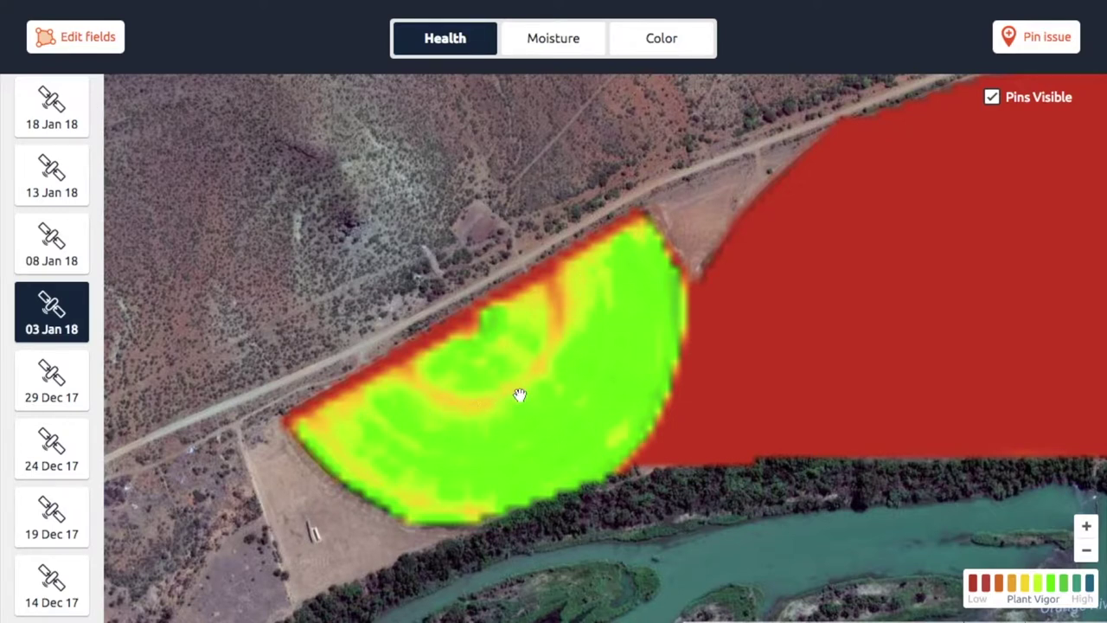
pyautogui.click(44, 381)
# - Continue the health review through 24, 19, 14 and 09 Dec 17
pyautogui.scroll(-3, 44, 381)
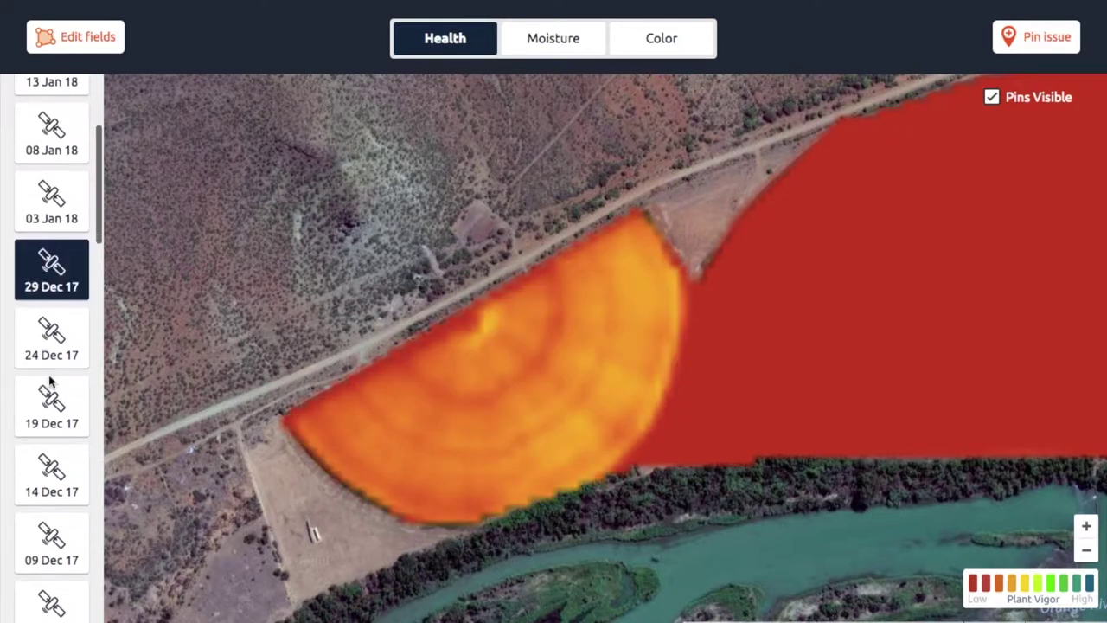
pyautogui.click(49, 333)
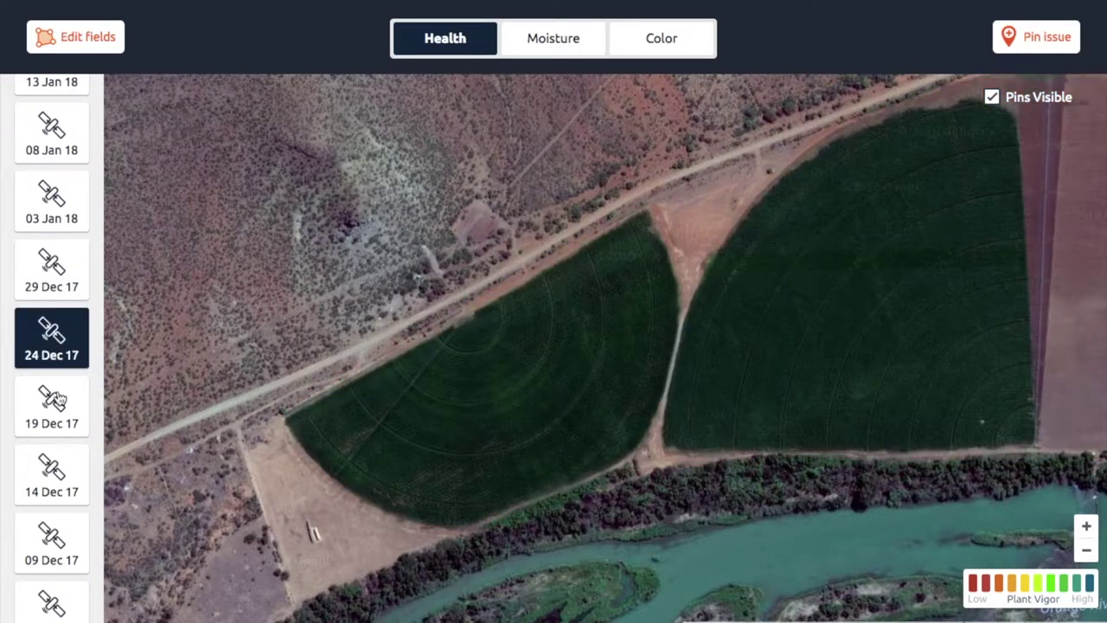
pyautogui.scroll(-4, 54, 259)
pyautogui.click(61, 249)
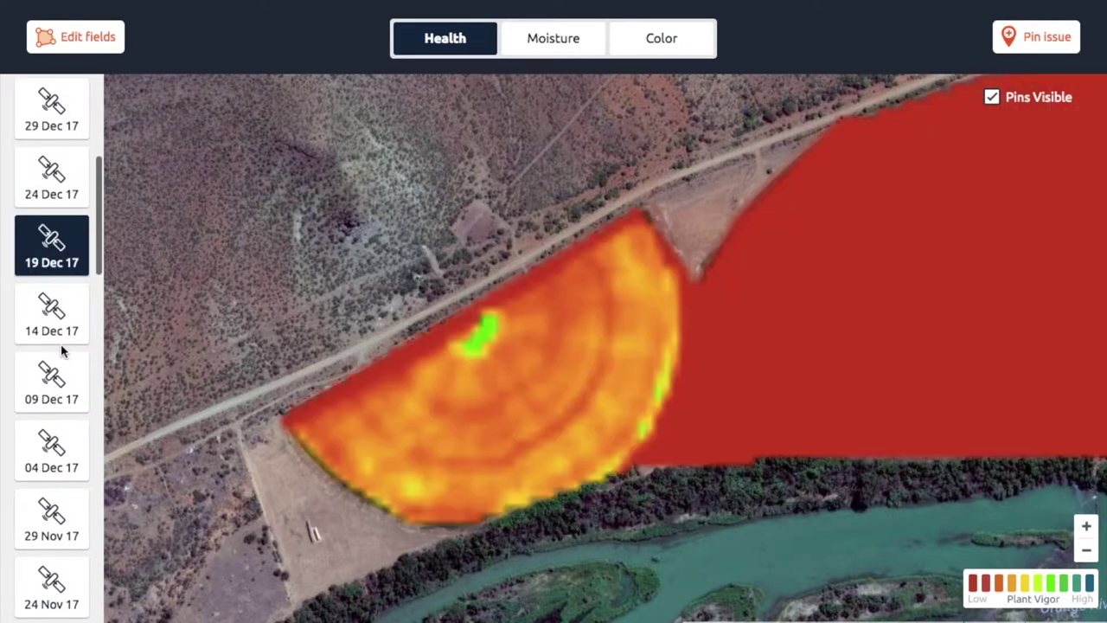
pyautogui.click(62, 329)
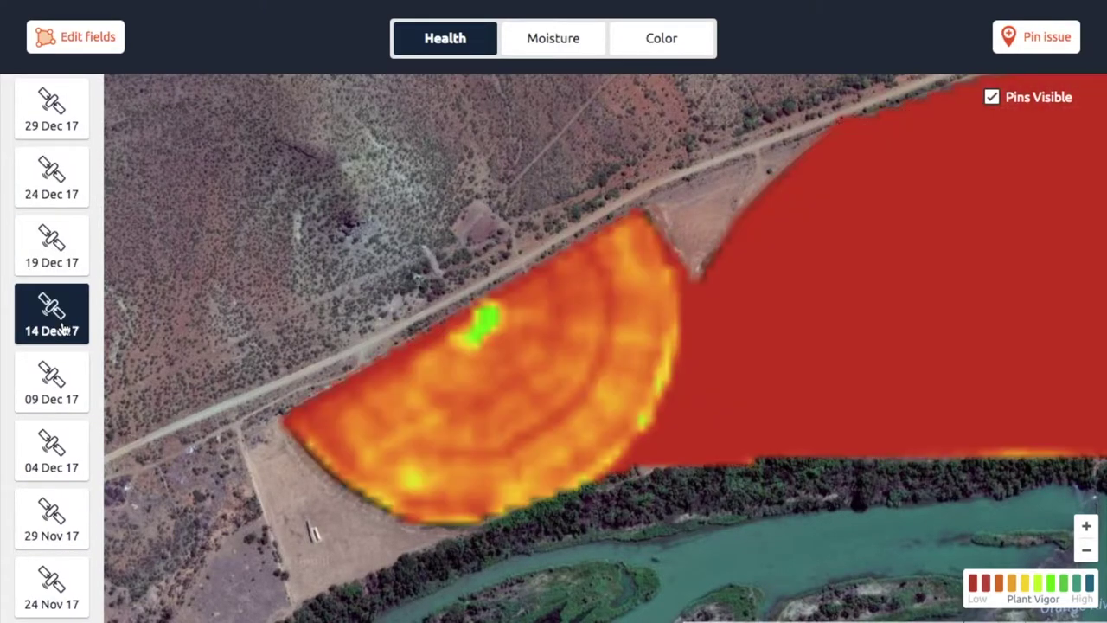
pyautogui.click(54, 393)
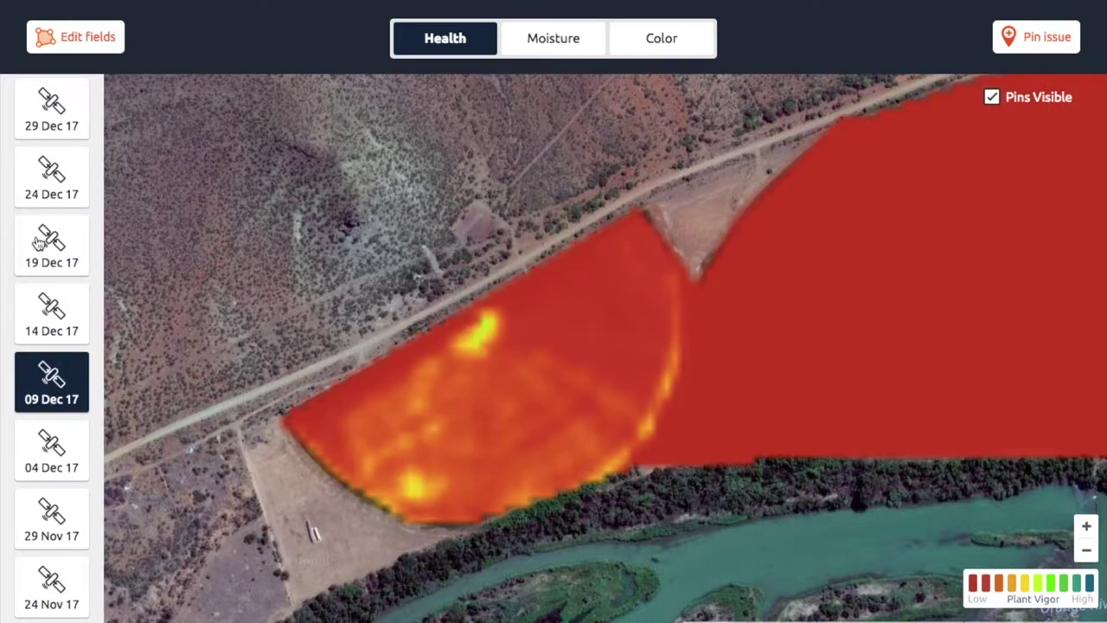
# - Return to 23 Jan 18, zoom out and pan east to show more pivots
pyautogui.scroll(10, 39, 244)
pyautogui.click(53, 193)
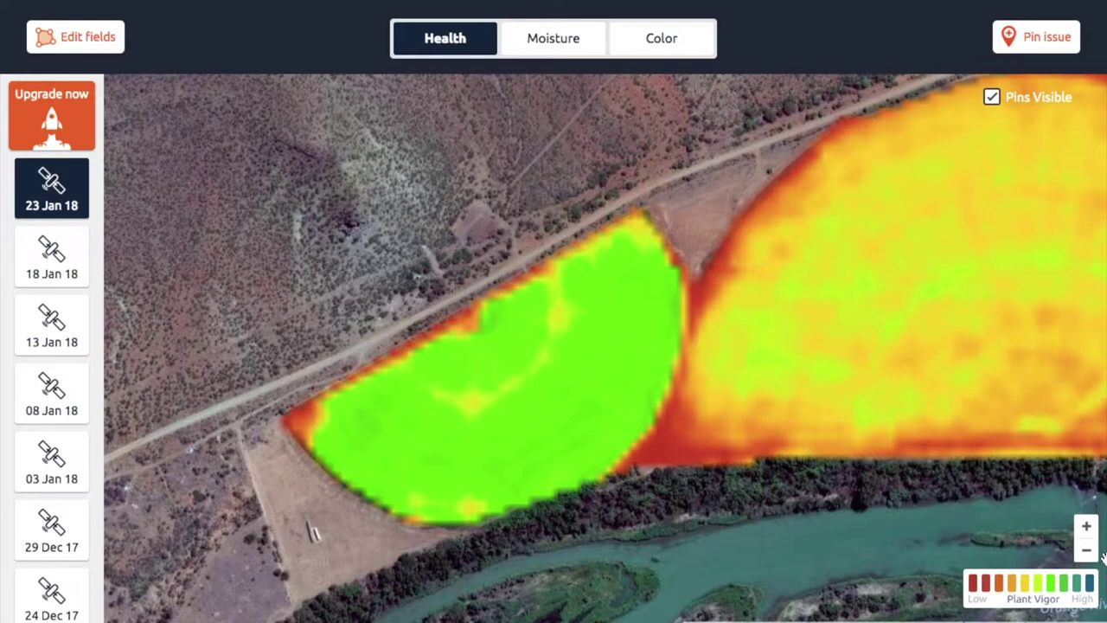
pyautogui.click(1086, 551)
pyautogui.moveTo(842, 312); pyautogui.dragTo(583, 355)
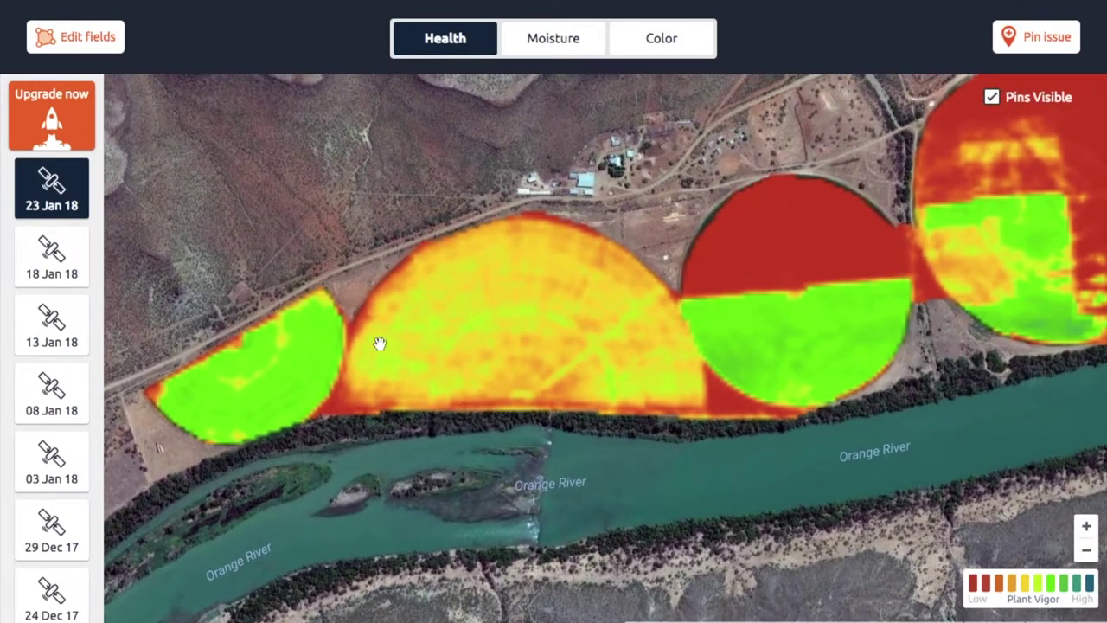
# - Zoom back in on the green western field and enter issue-pinning mode
pyautogui.click(1086, 526)
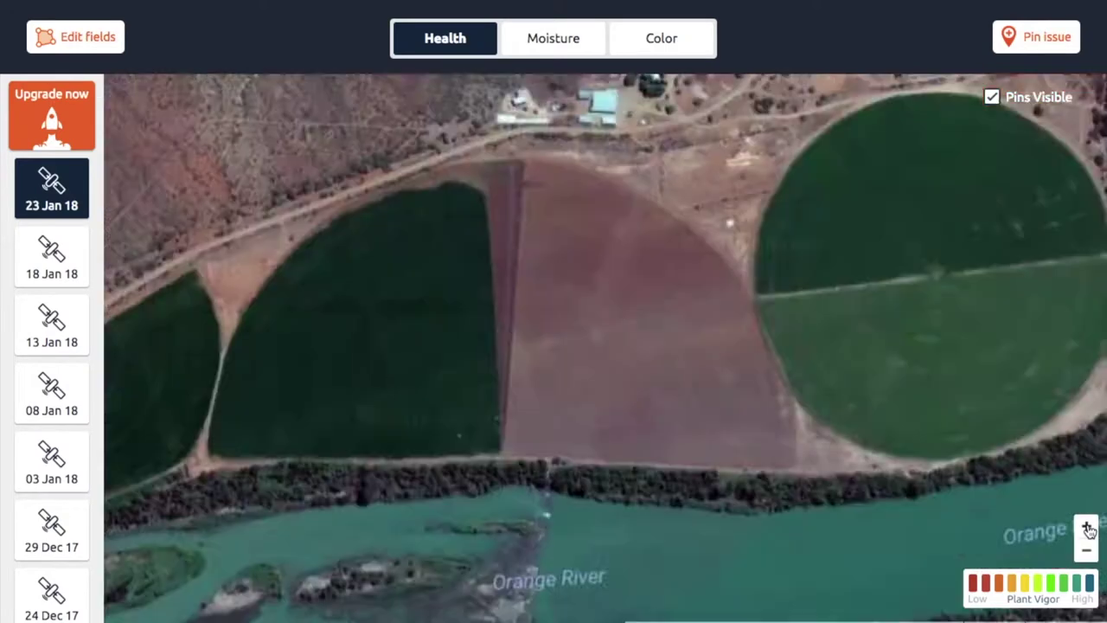
pyautogui.moveTo(453, 353); pyautogui.dragTo(836, 314)
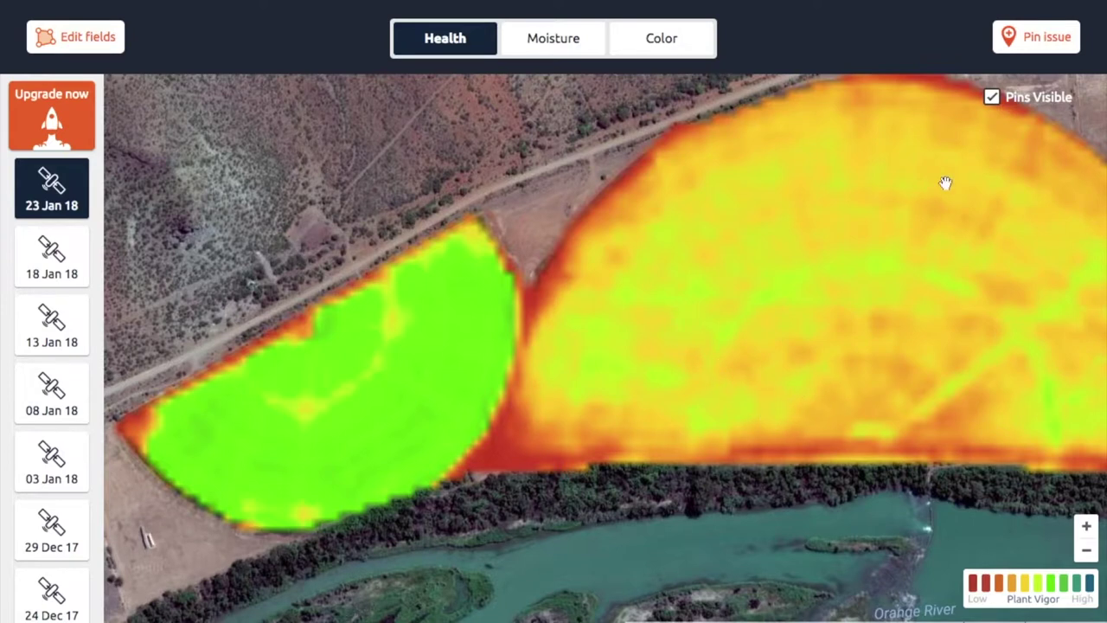
pyautogui.click(1049, 42)
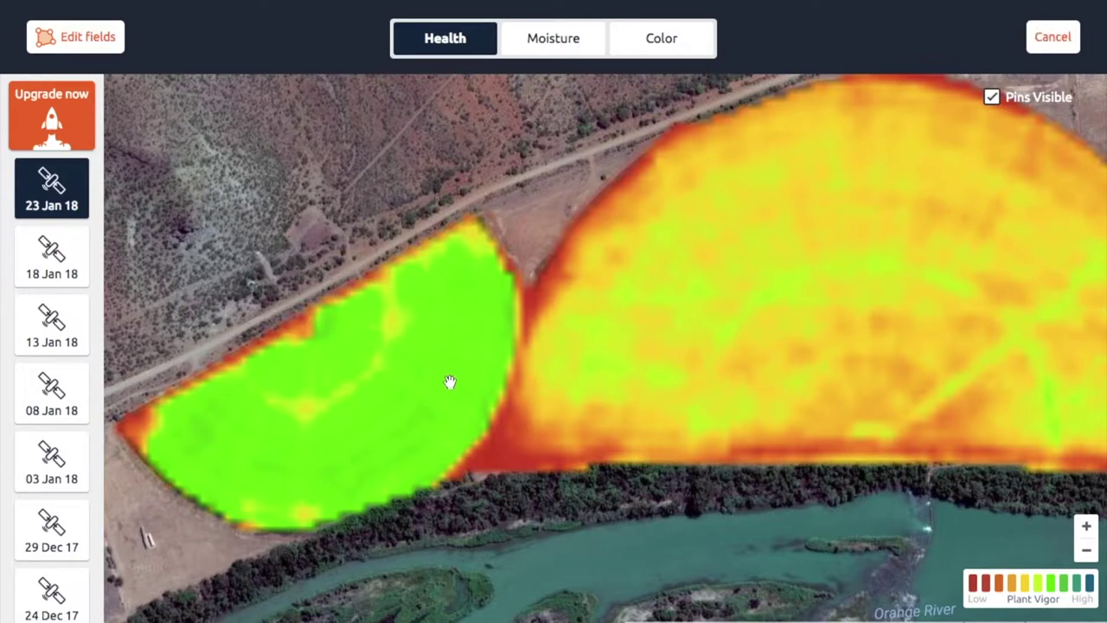
# - Drop a high-priority 'Not sure' pin on the green field noting 'Possibly a clogged nozzle'
pyautogui.click(311, 406)
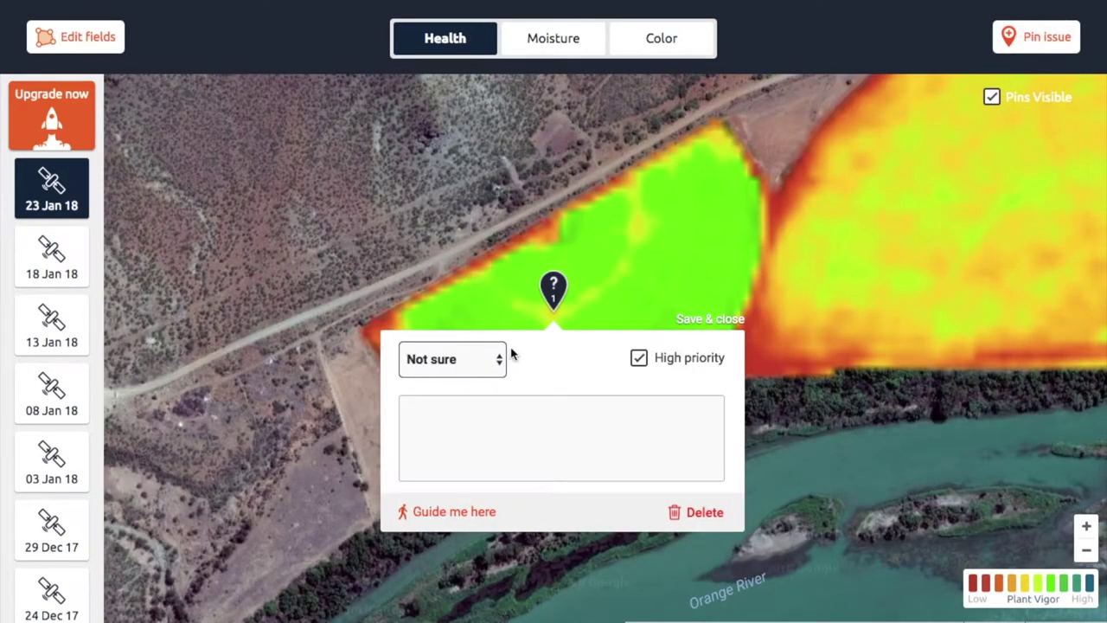
pyautogui.click(494, 423)
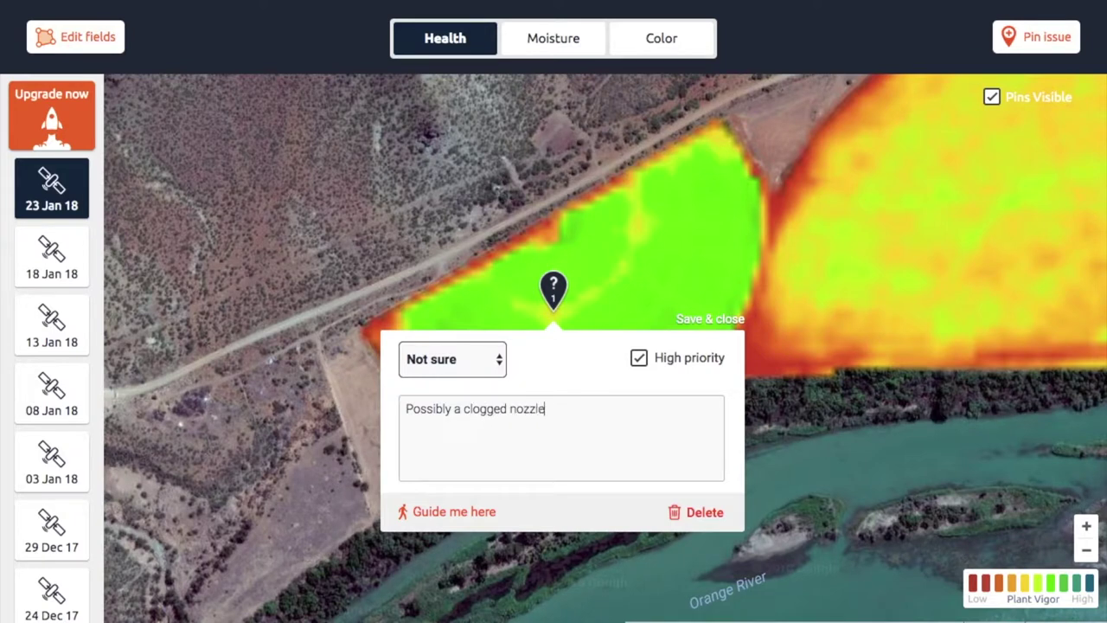
pyautogui.click(718, 319)
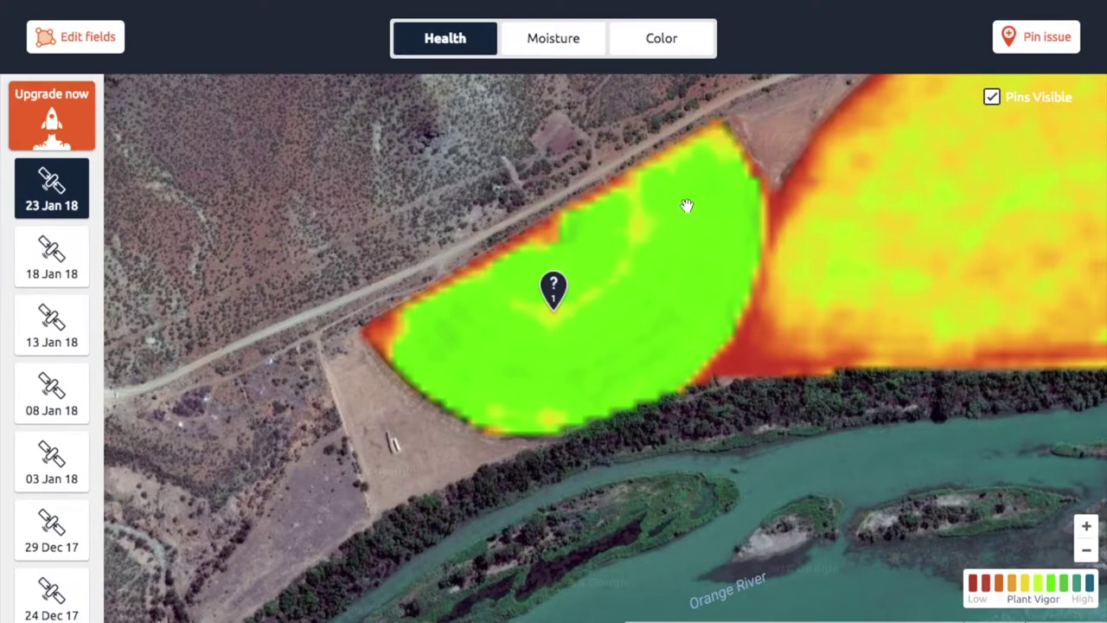
# - Zoom out to show the neighbouring field and river, then reopen pin 1's note
pyautogui.moveTo(710, 257); pyautogui.dragTo(458, 304)
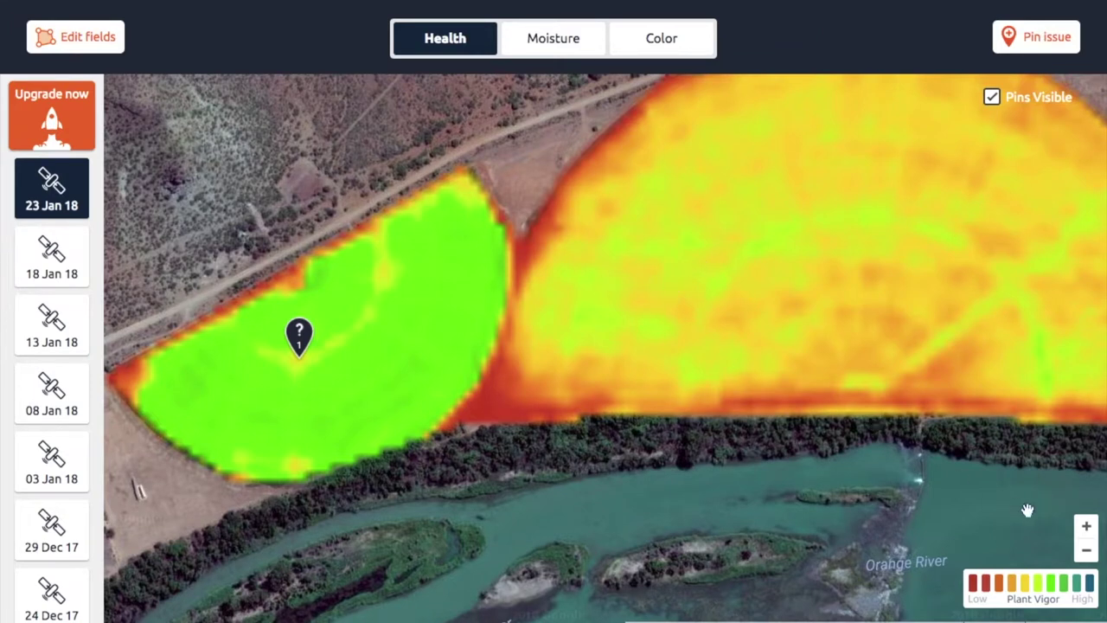
pyautogui.click(1086, 551)
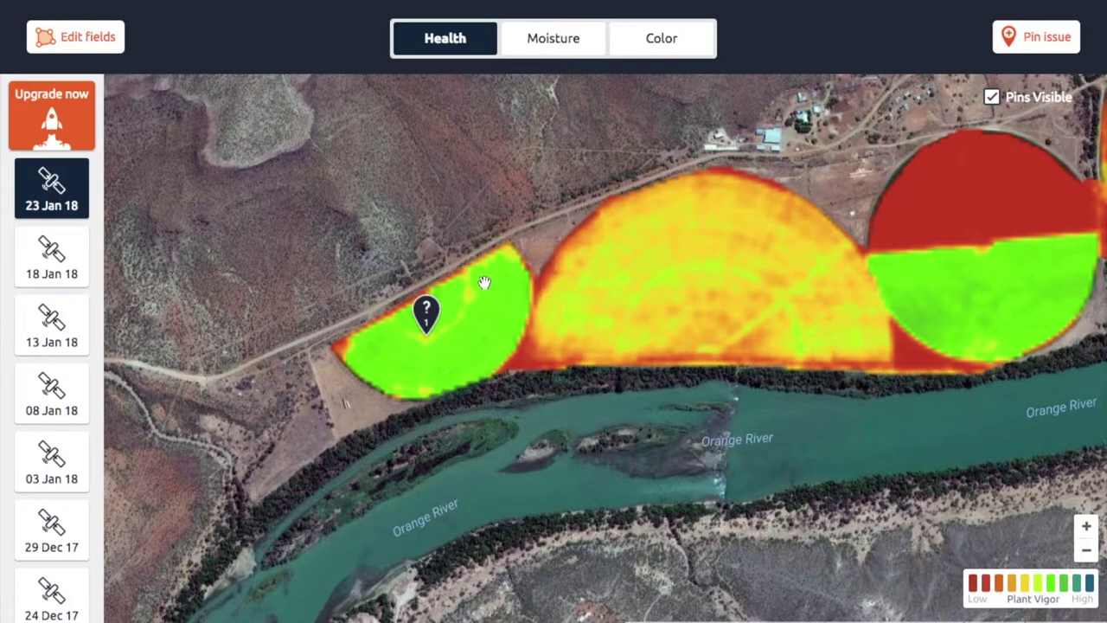
pyautogui.click(425, 315)
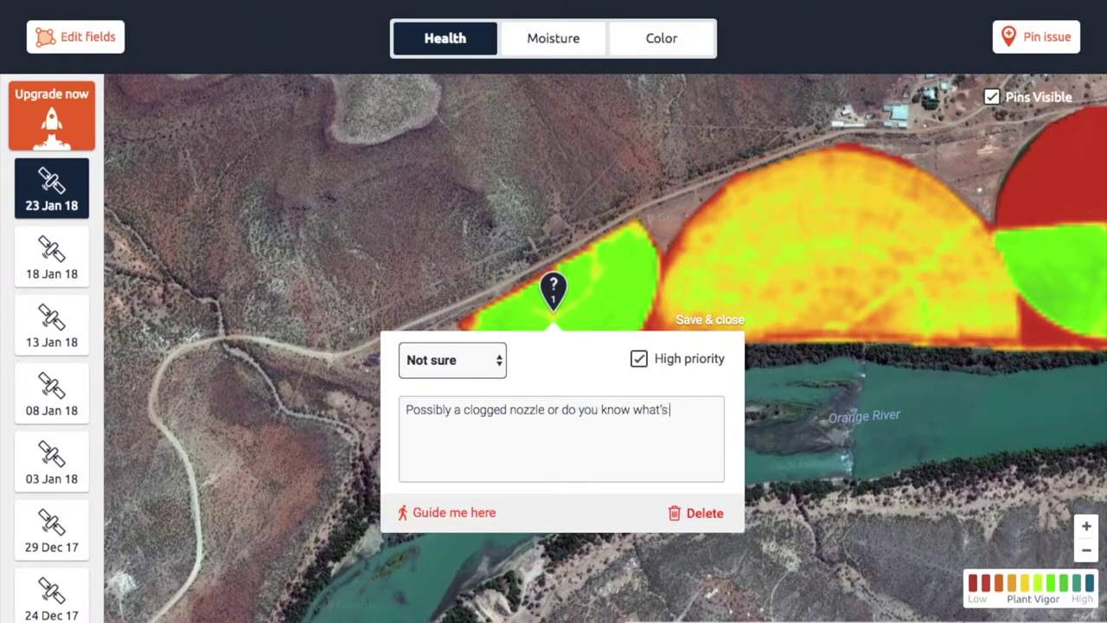
# - Finish the note asking what's happening here, save it, and zoom in on the pinned field
pyautogui.write('pening here?')
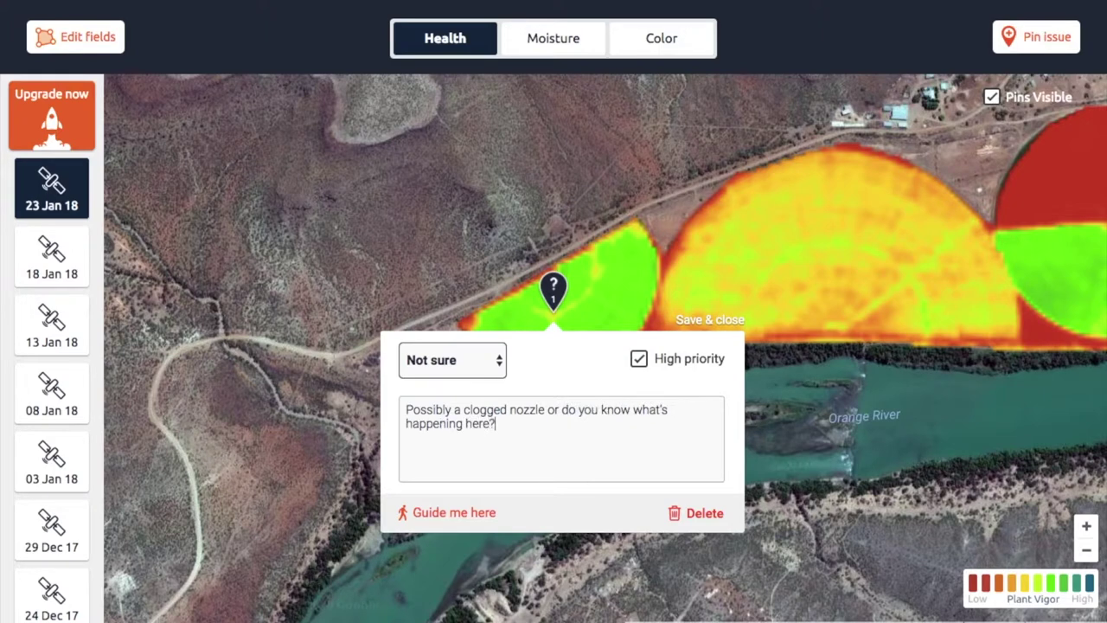
pyautogui.click(708, 320)
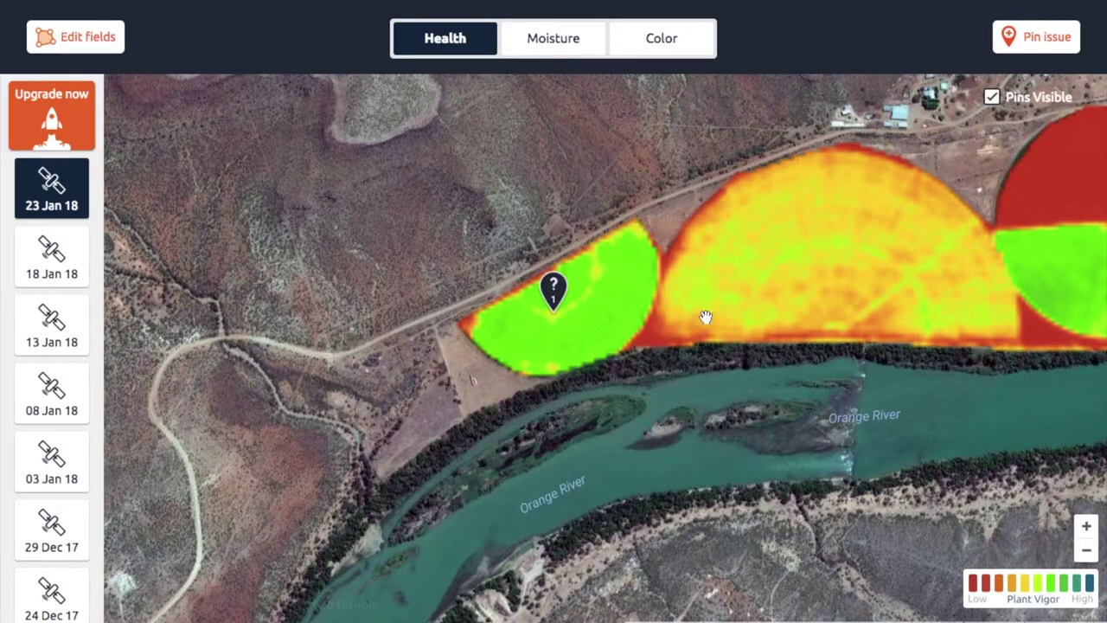
pyautogui.click(1087, 525)
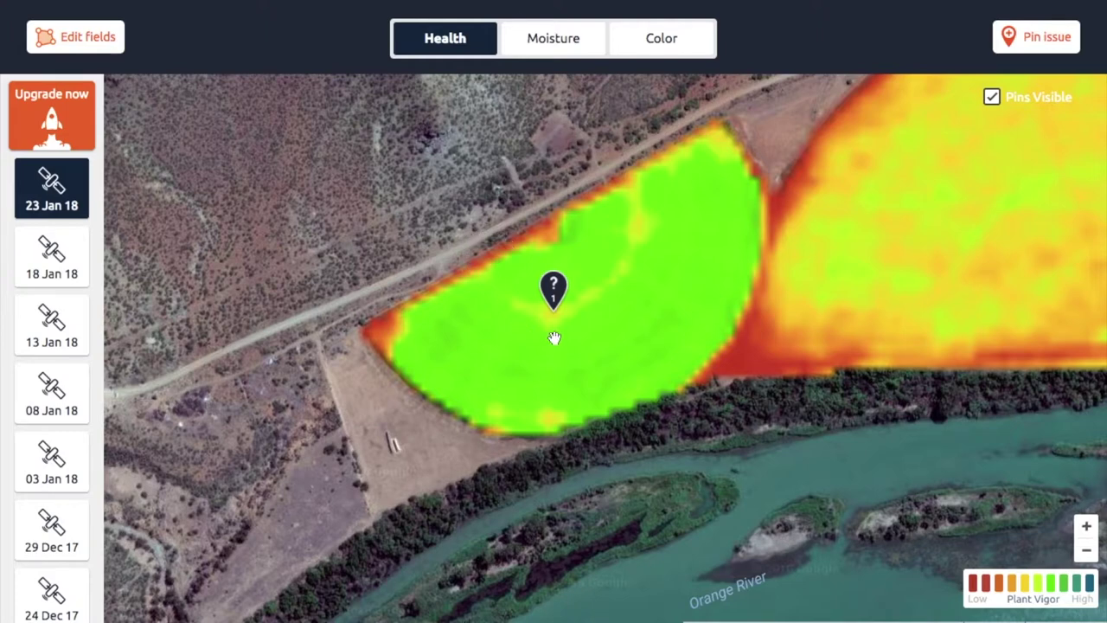
# - Reopen issue pin 1, request guidance to the spot, and save and close its note
pyautogui.click(552, 294)
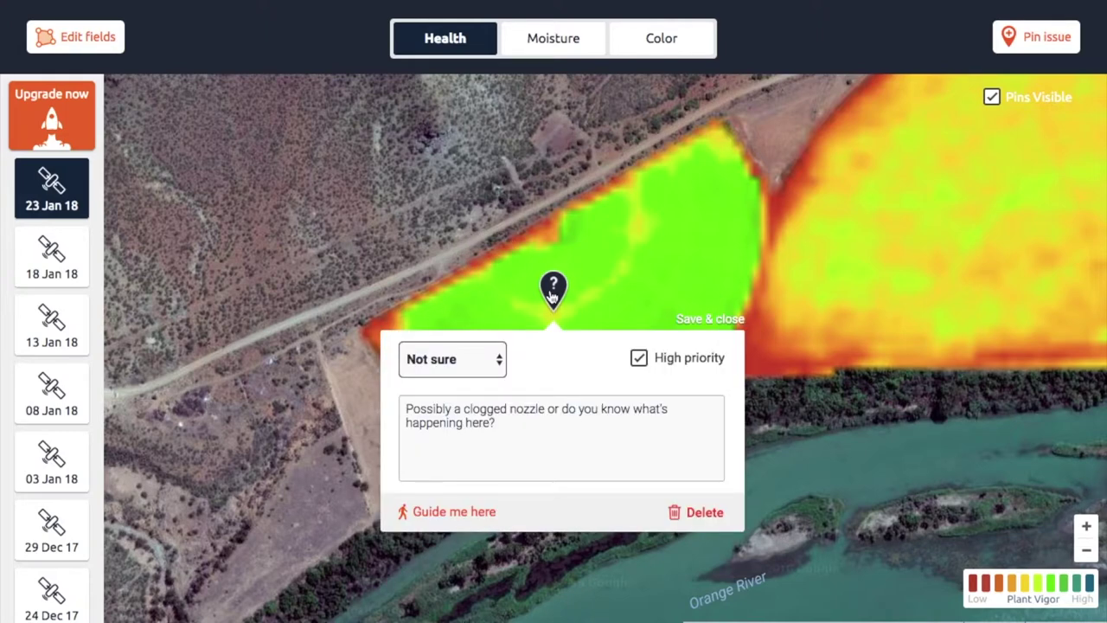
pyautogui.click(467, 515)
pyautogui.click(701, 320)
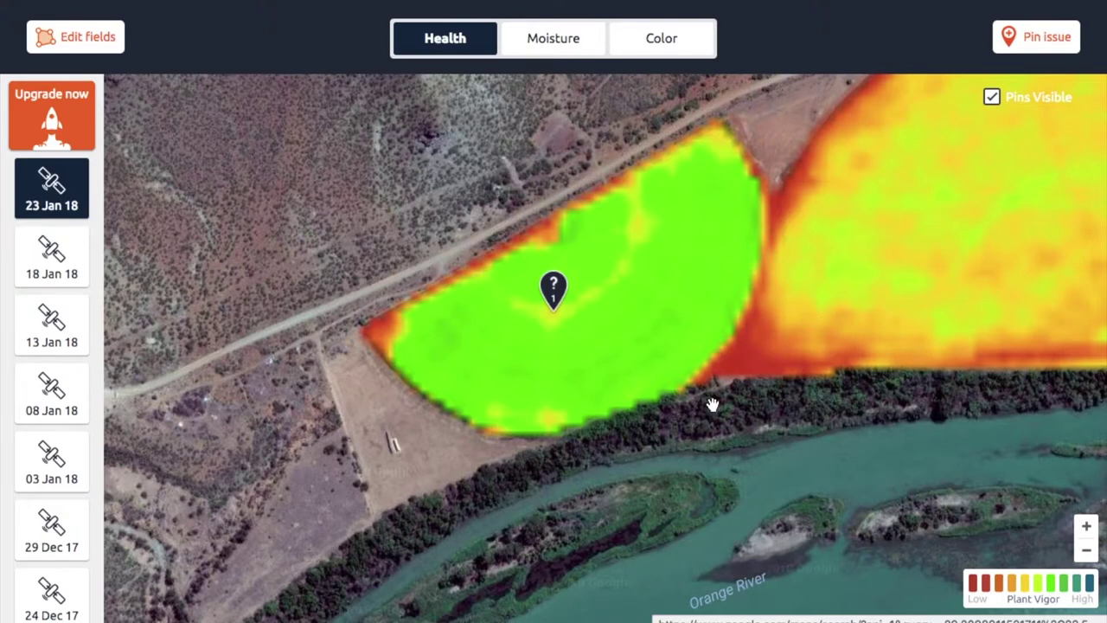
# - Pan and zoom out one level to show the row of pivot fields
pyautogui.moveTo(878, 250); pyautogui.dragTo(685, 343)
pyautogui.click(1087, 550)
pyautogui.moveTo(840, 329); pyautogui.dragTo(630, 396)
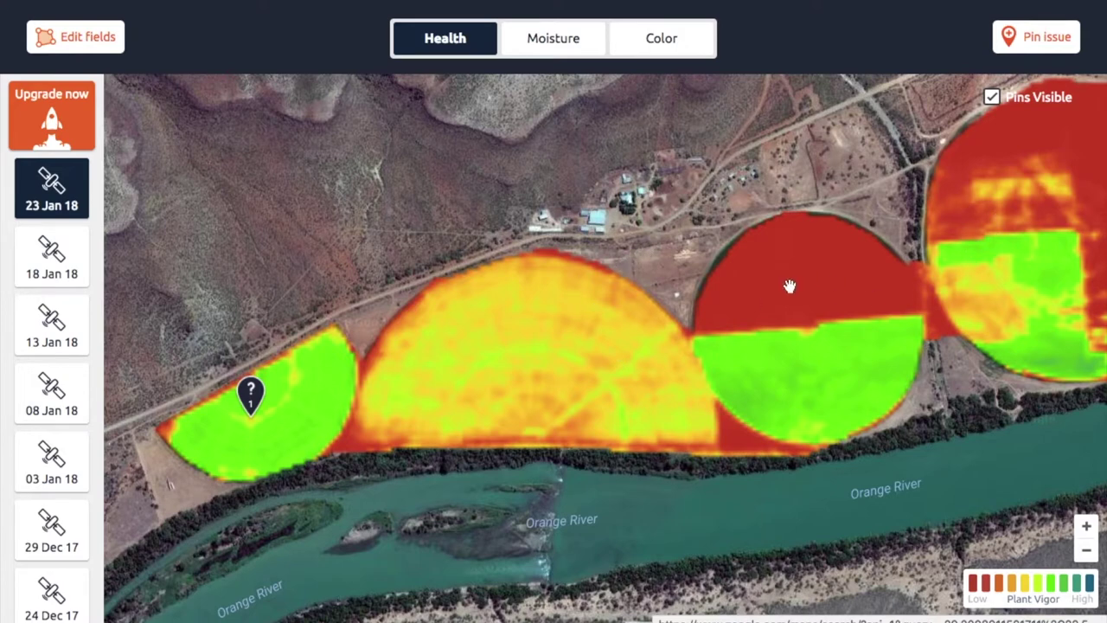
# - Check the Moisture layer, return to Health, and load the 18 Jan 18 image
pyautogui.click(538, 50)
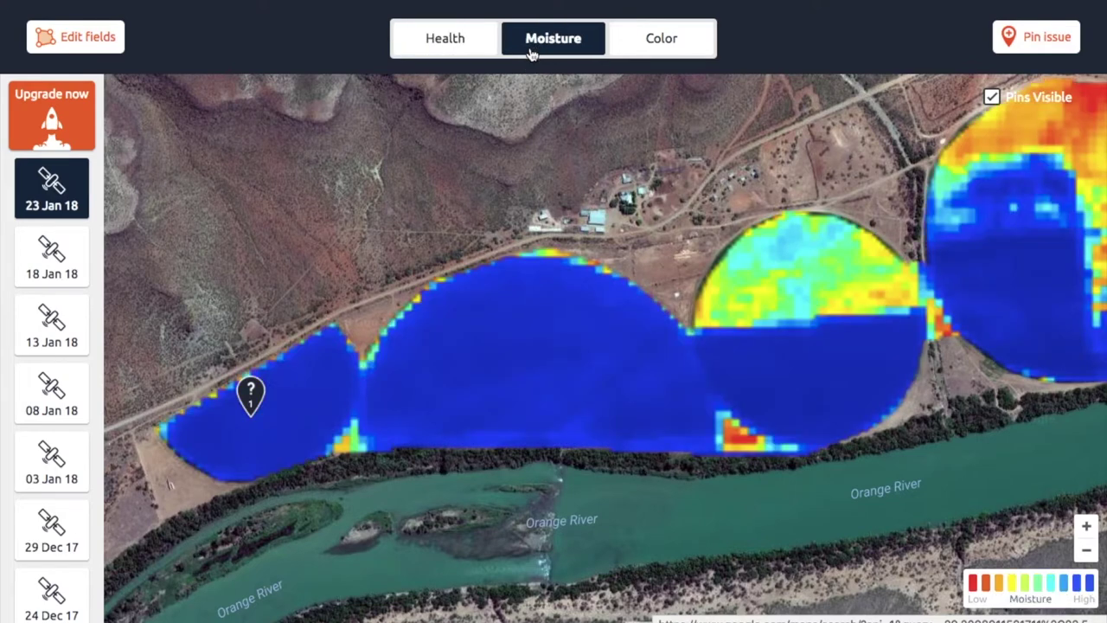
pyautogui.click(464, 48)
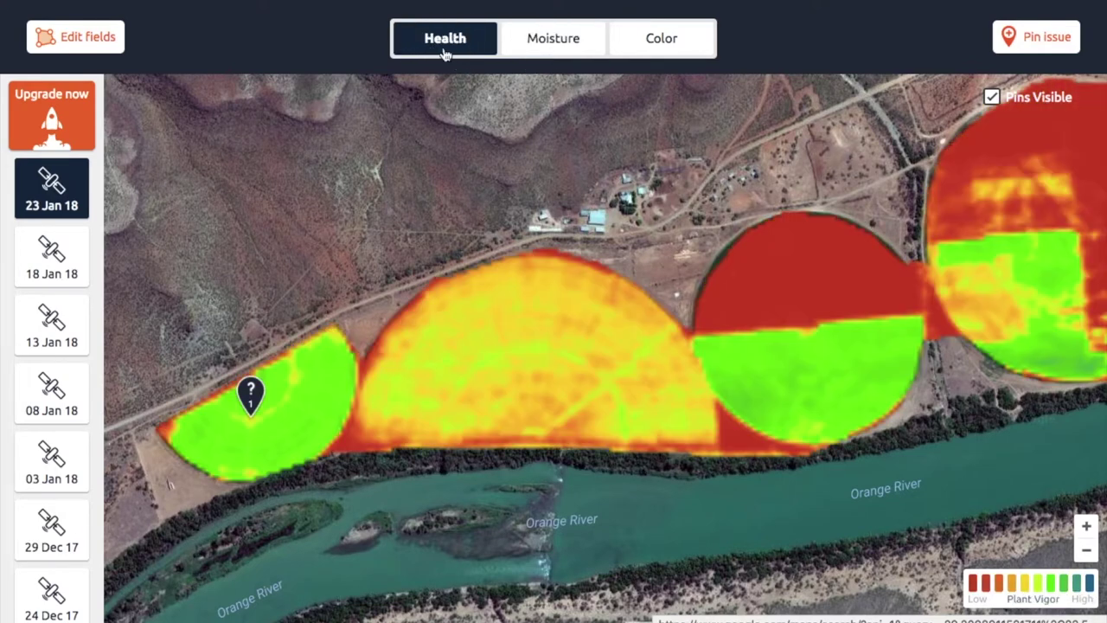
pyautogui.click(45, 266)
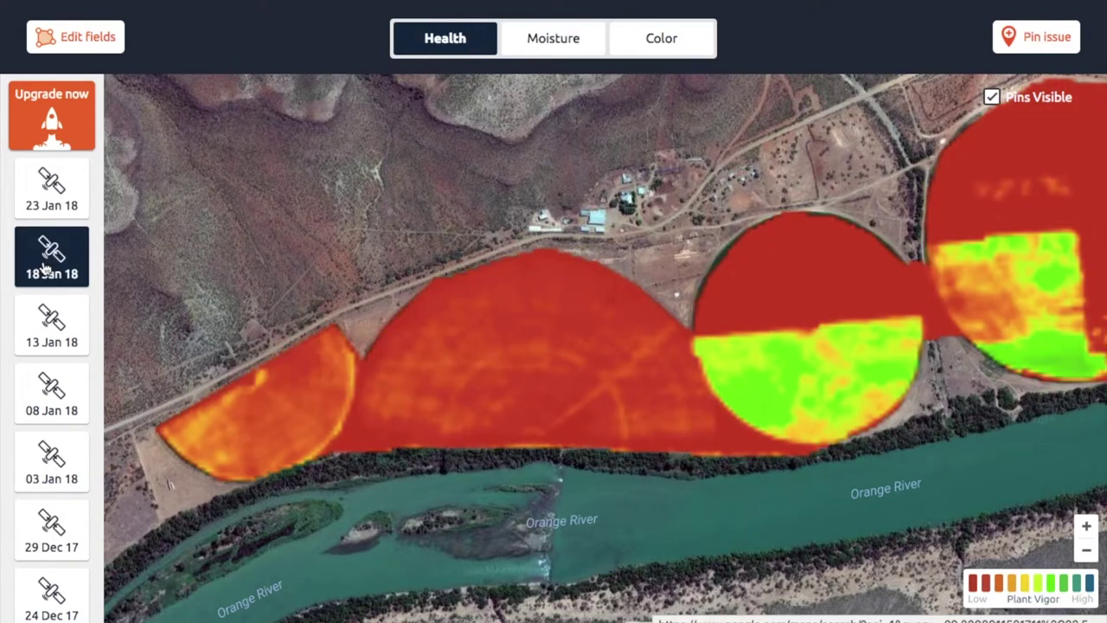
# - Compare the 18 Jan 18 Moisture and Color layers twice, ending on Health
pyautogui.click(551, 34)
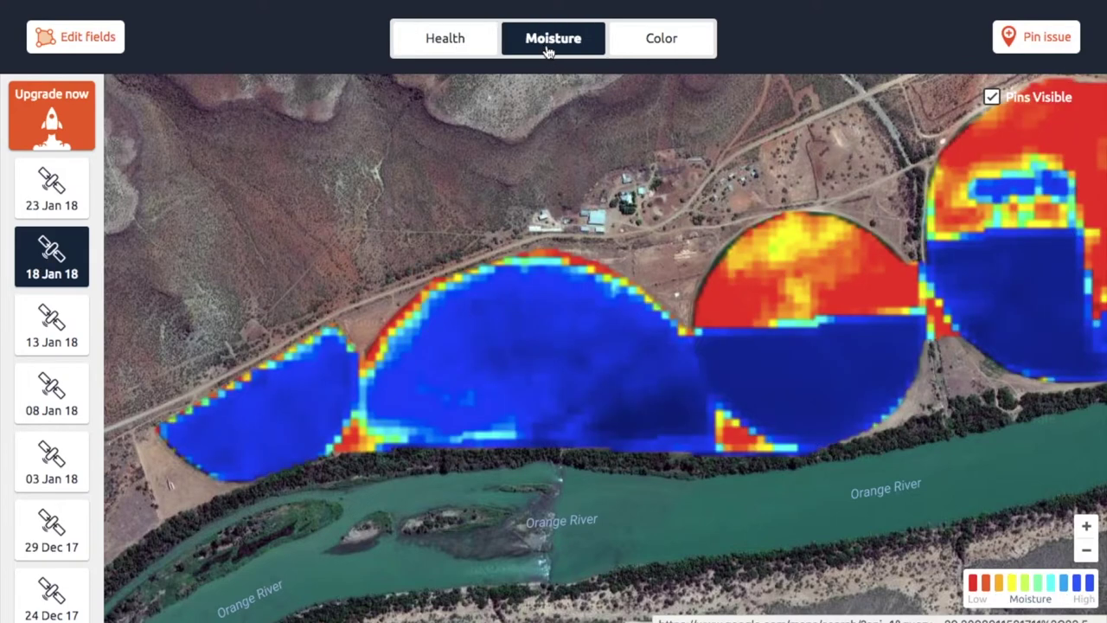
pyautogui.click(693, 52)
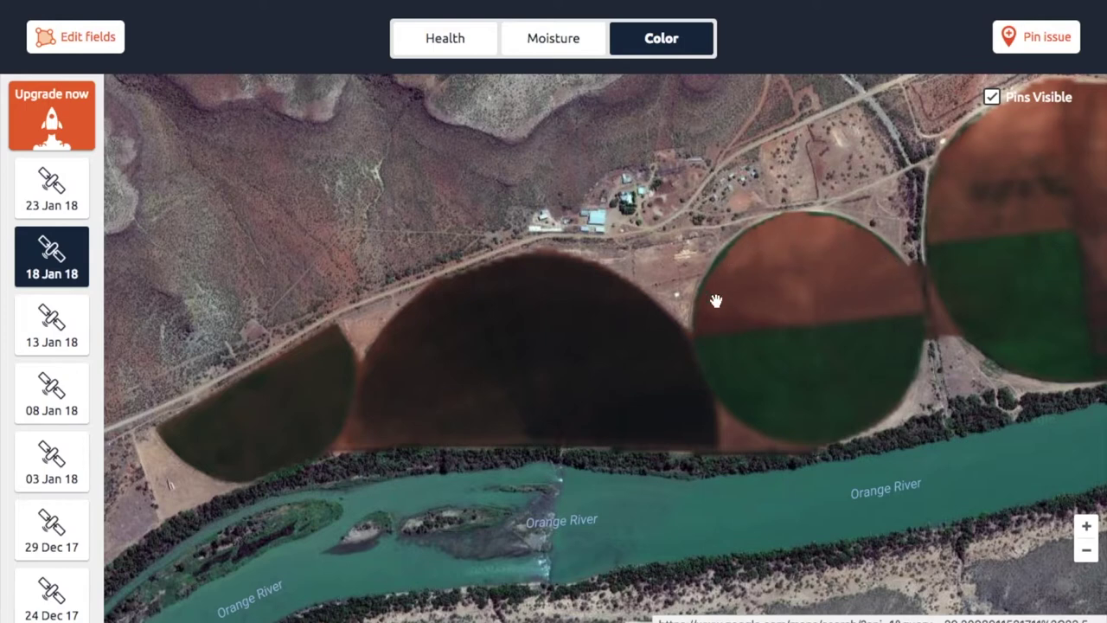
pyautogui.click(452, 57)
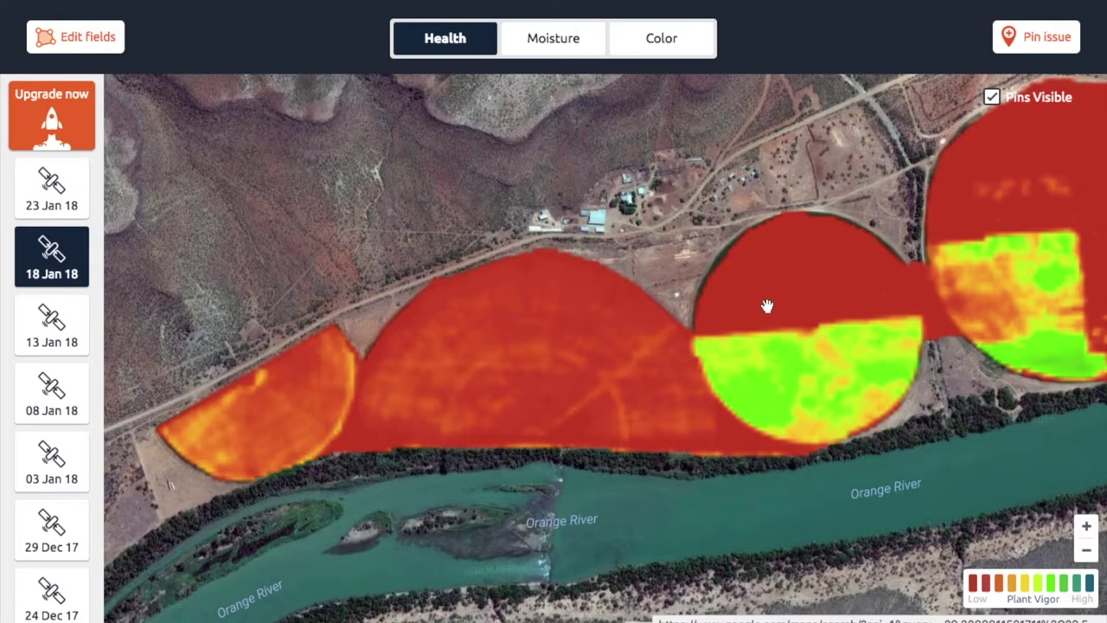
pyautogui.click(554, 41)
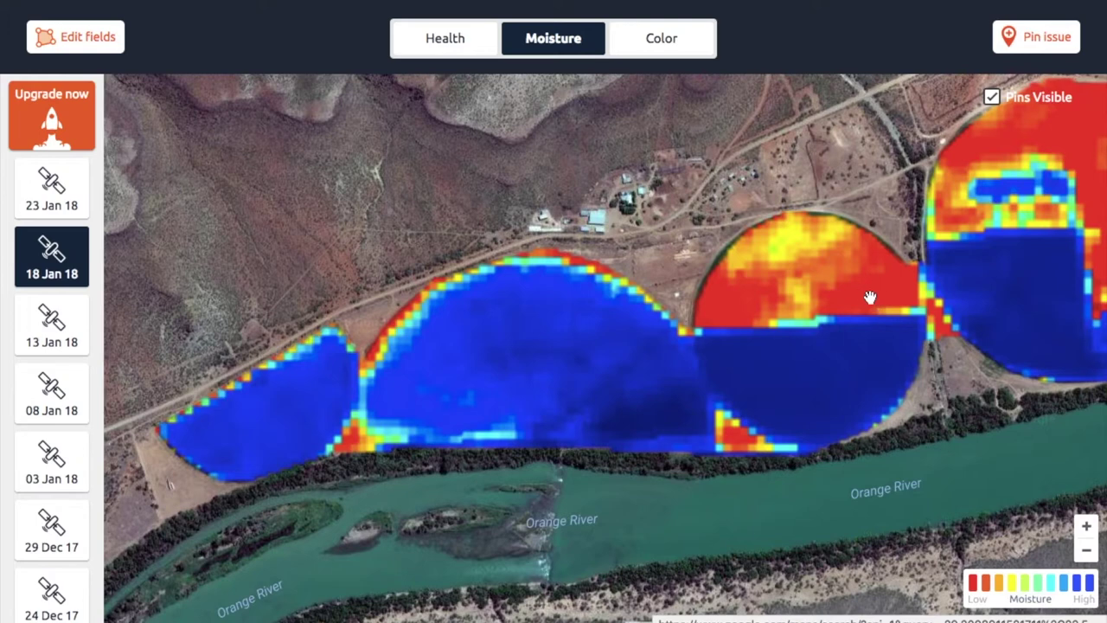
pyautogui.click(660, 48)
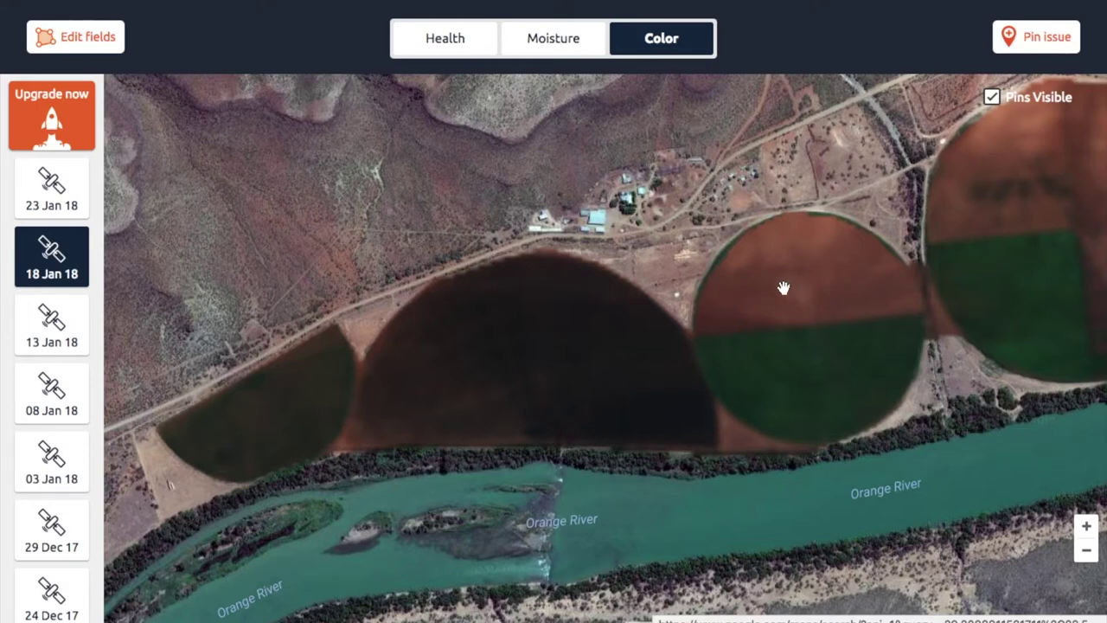
pyautogui.click(463, 52)
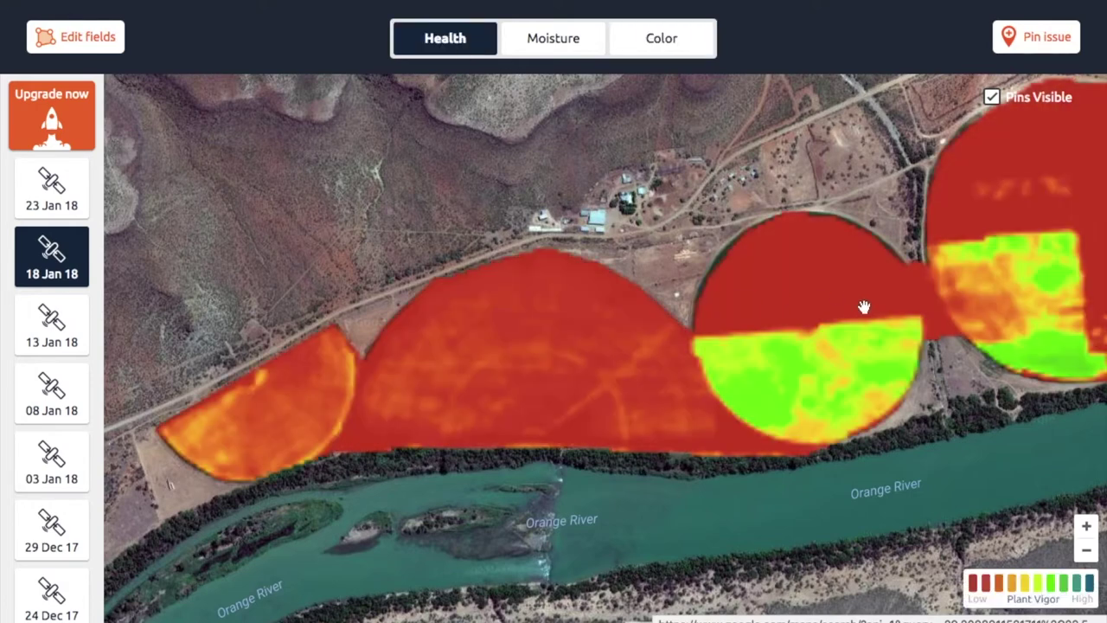
# - Load the 15 Oct 17 image, view its Color and Moisture layers, then return to Health
pyautogui.scroll(-5, 49, 507)
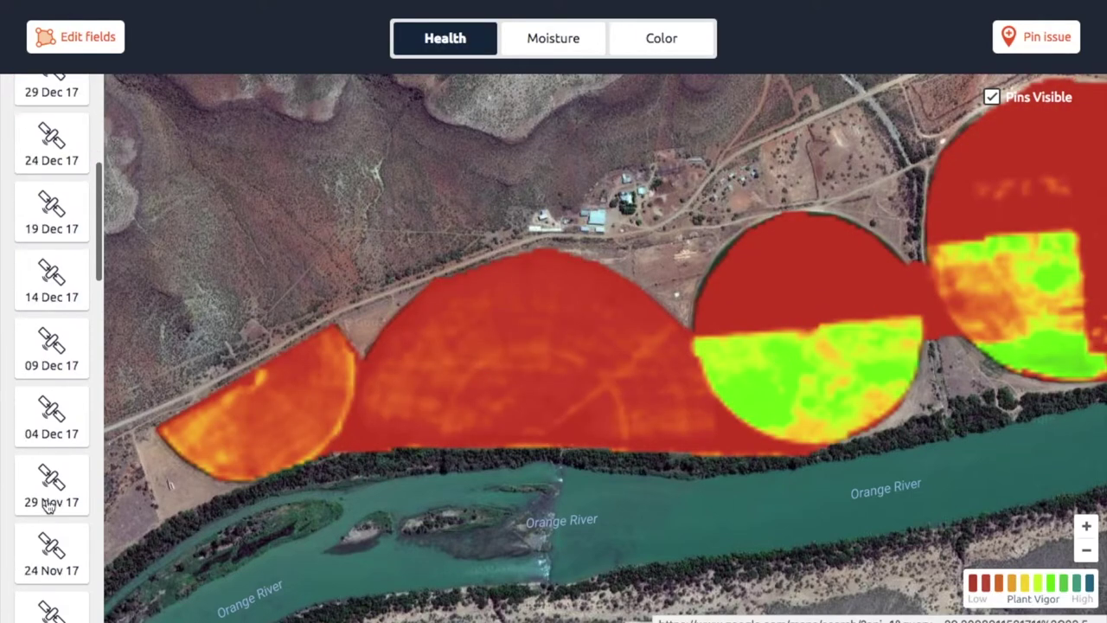
pyautogui.scroll(-8, 50, 507)
pyautogui.click(49, 463)
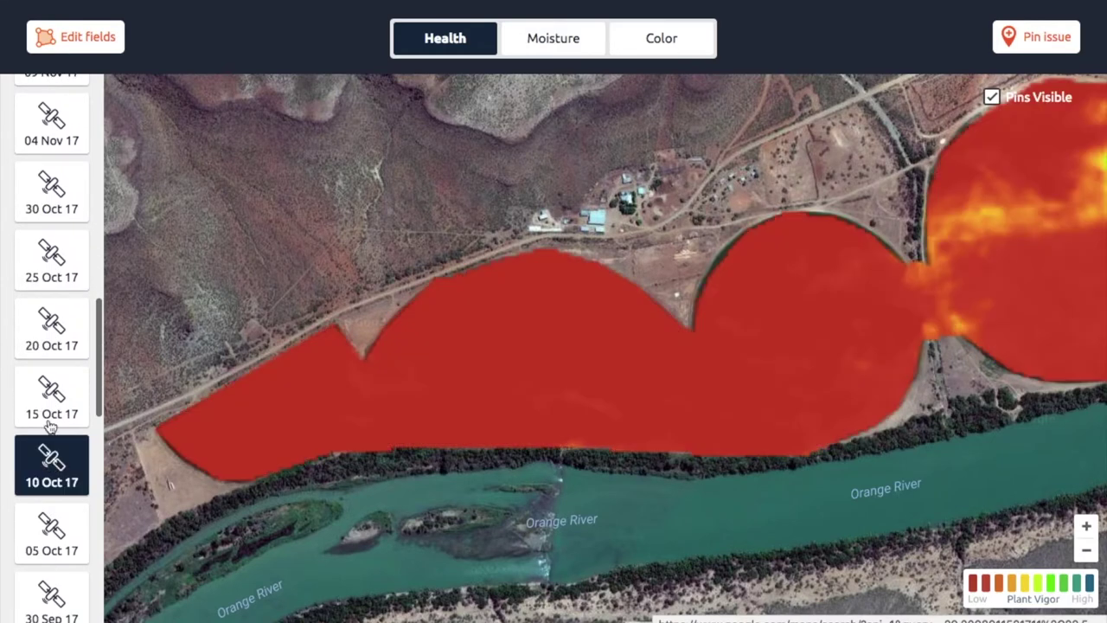
pyautogui.click(52, 420)
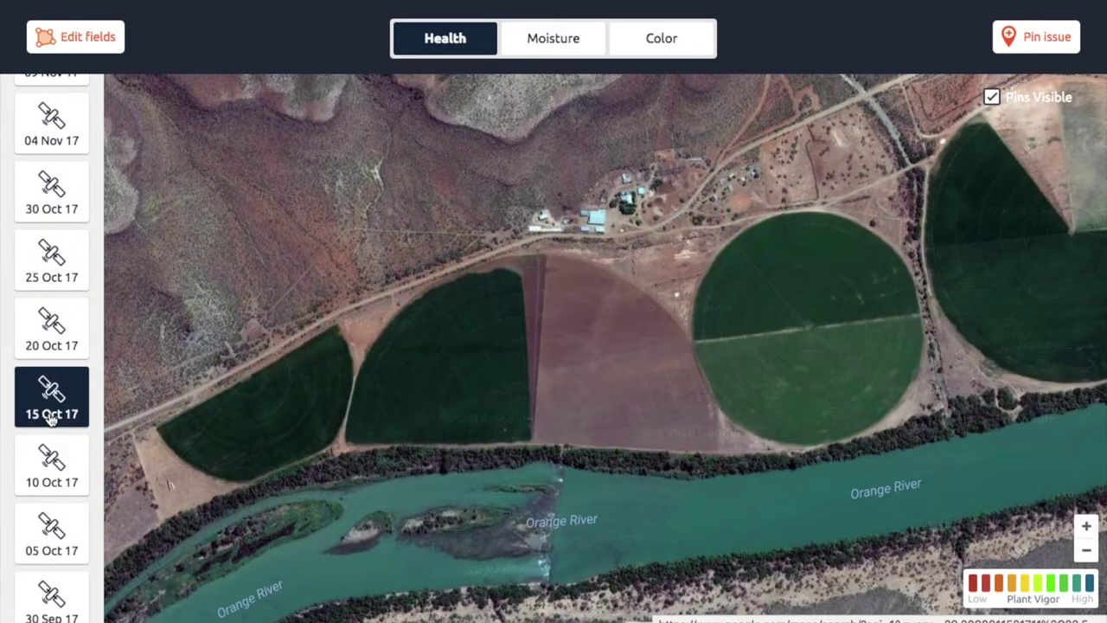
pyautogui.click(692, 43)
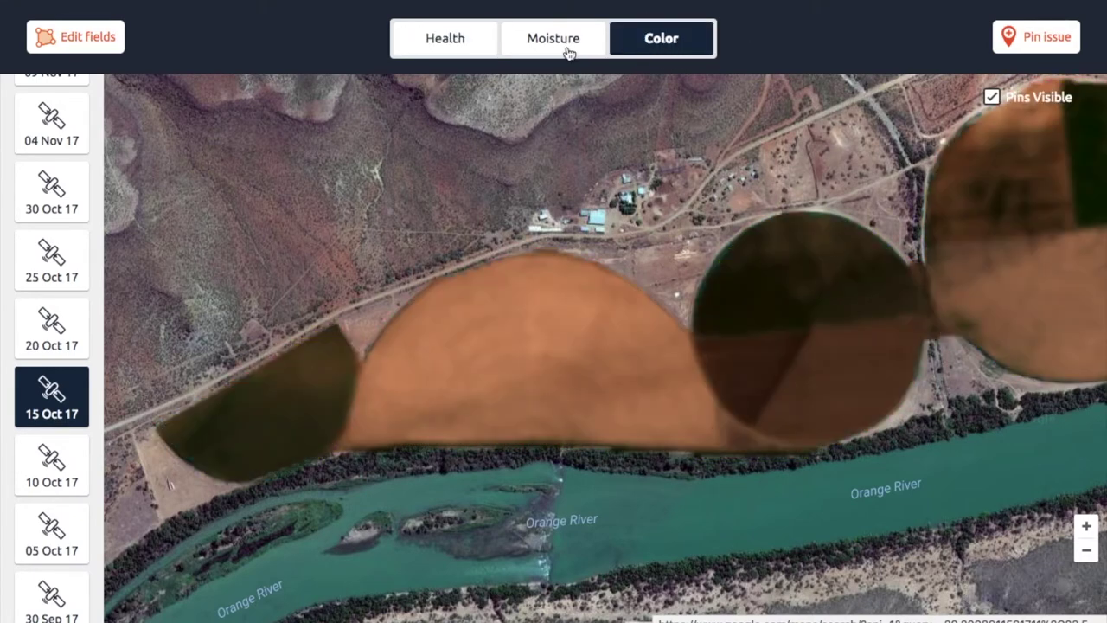
pyautogui.click(568, 53)
pyautogui.click(444, 43)
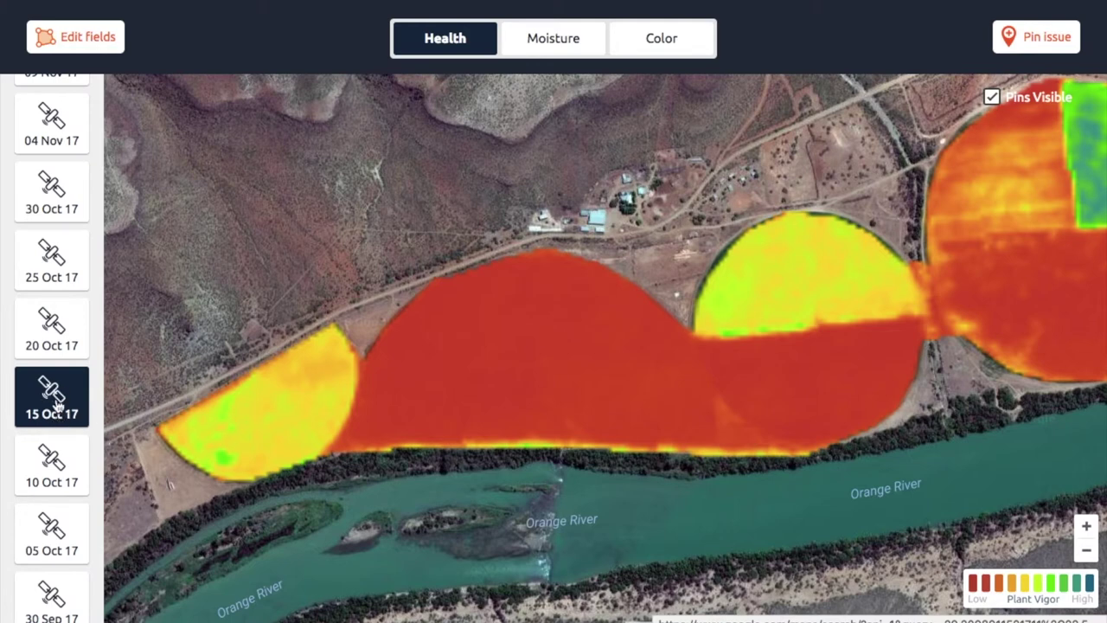
# - Compare the 15 Oct 17 Moisture and Color layers, return to Health, and zoom out one level
pyautogui.moveTo(862, 279); pyautogui.dragTo(611, 329)
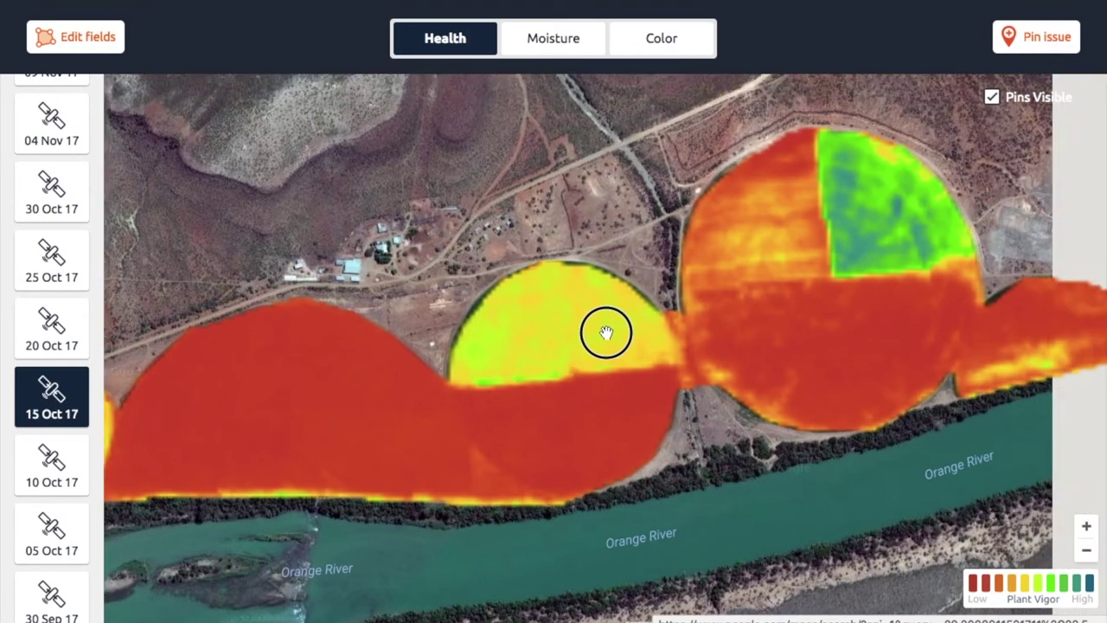
pyautogui.moveTo(708, 327); pyautogui.dragTo(865, 302)
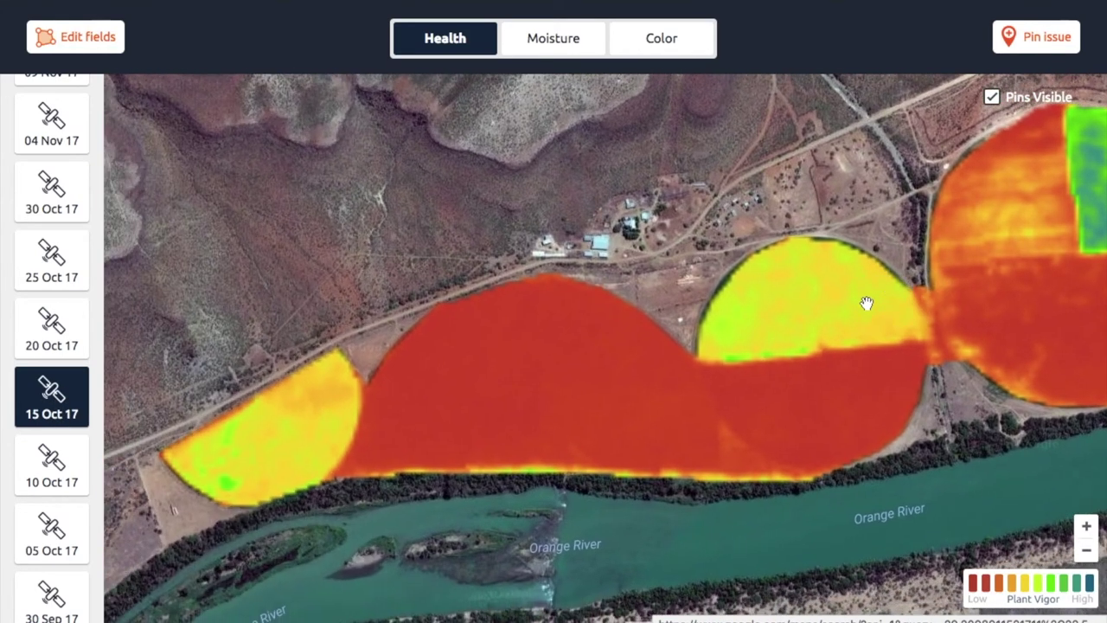
pyautogui.click(536, 48)
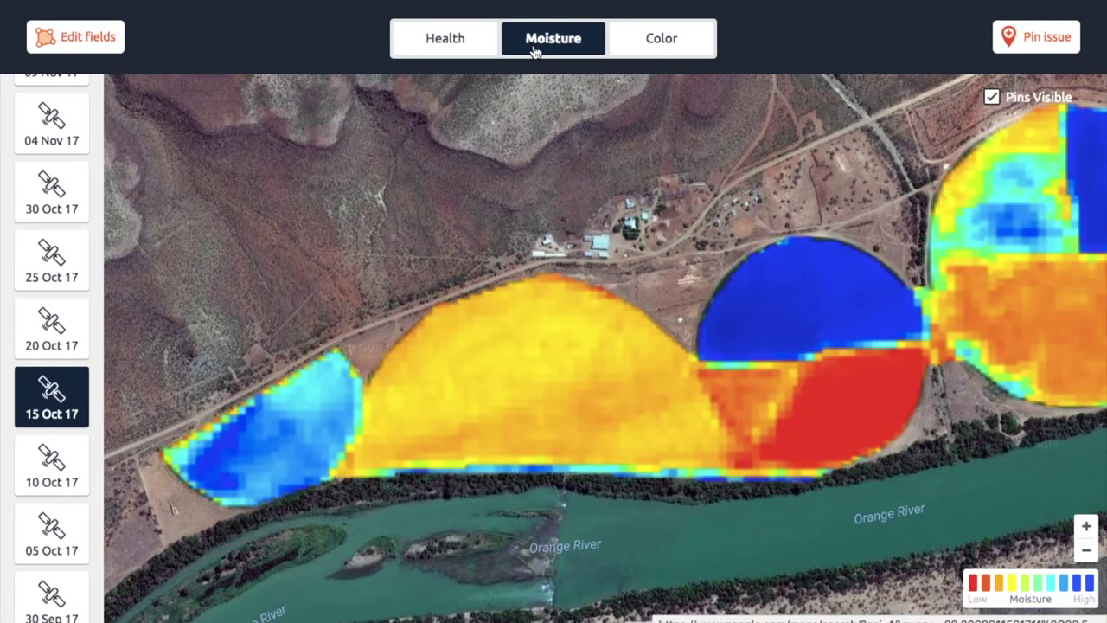
pyautogui.click(661, 48)
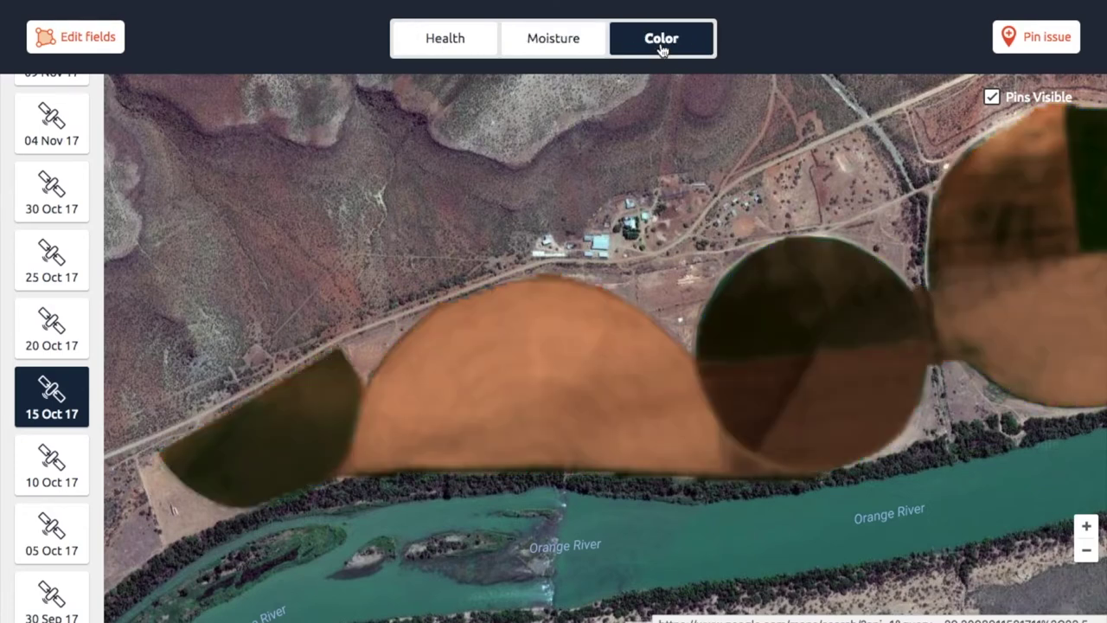
pyautogui.click(543, 48)
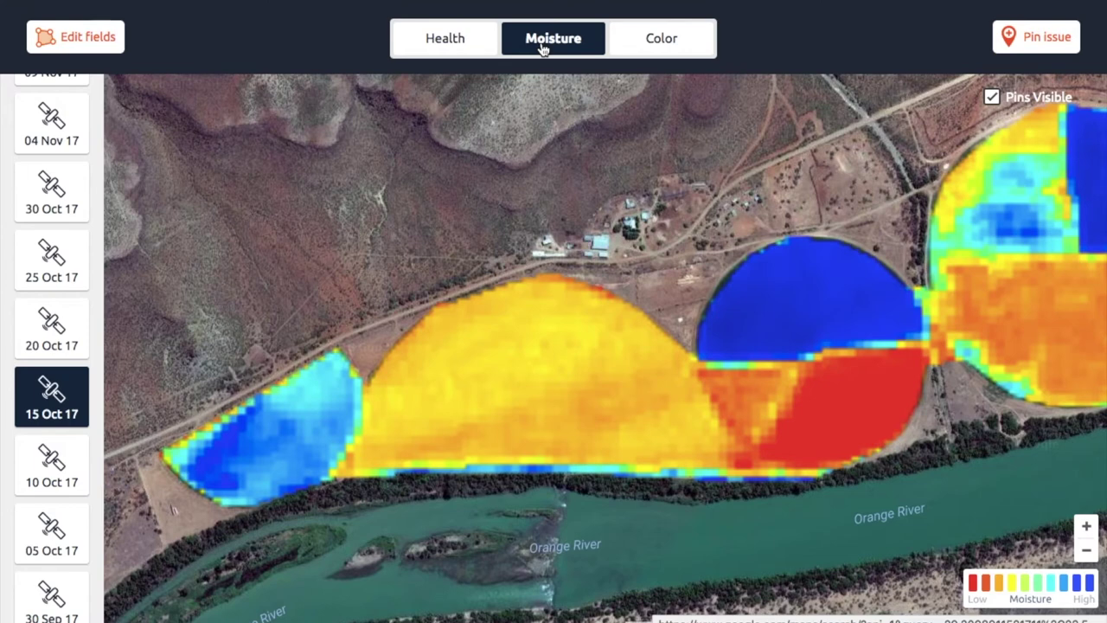
pyautogui.click(446, 45)
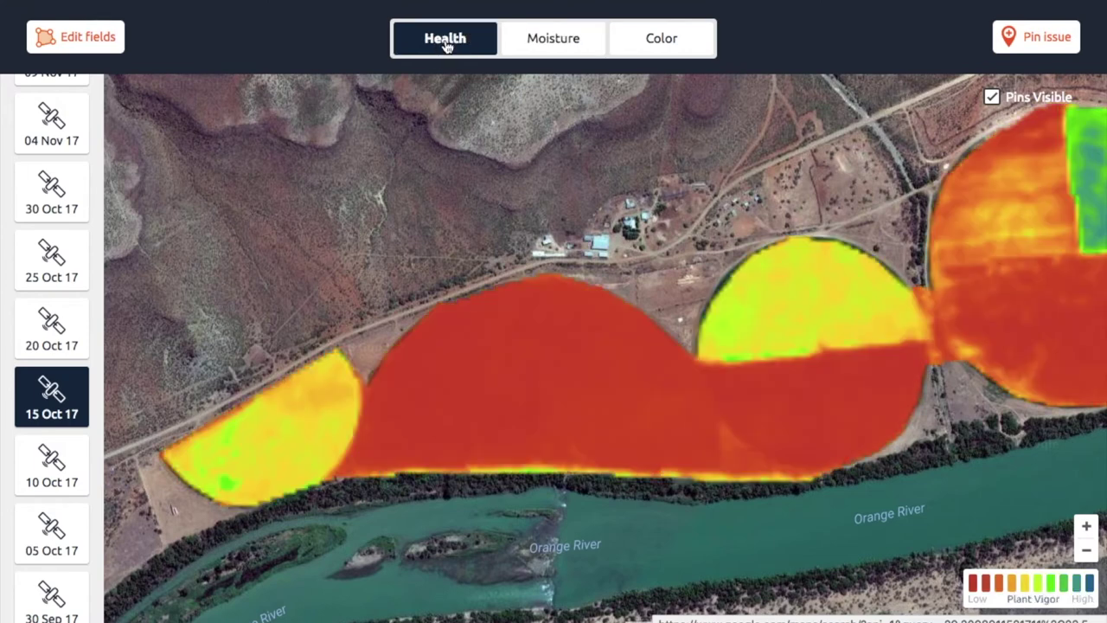
pyautogui.click(1086, 554)
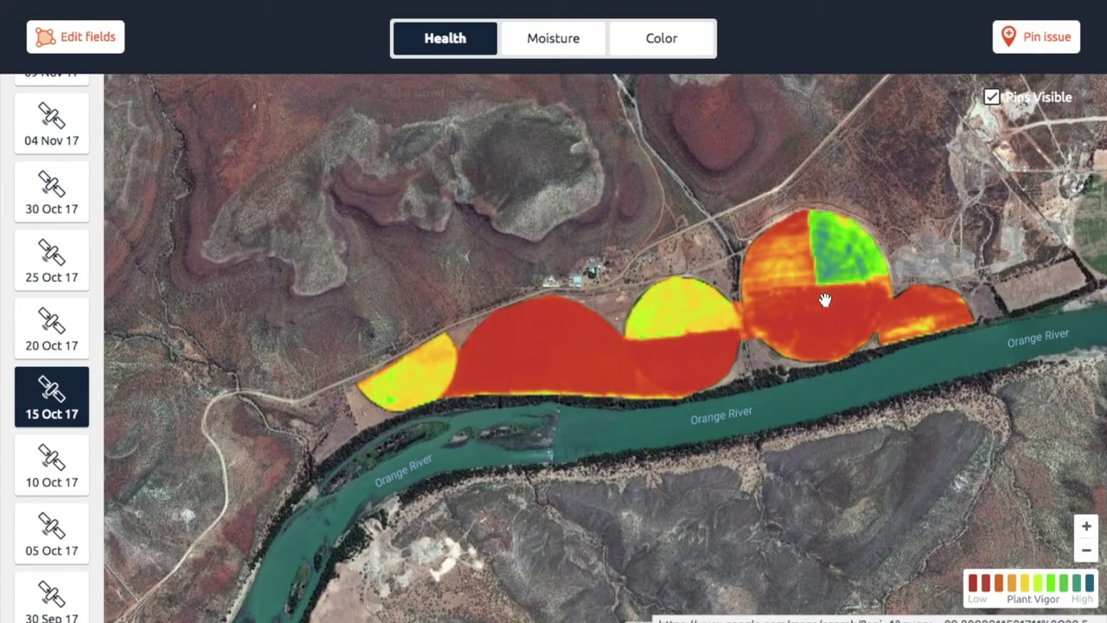